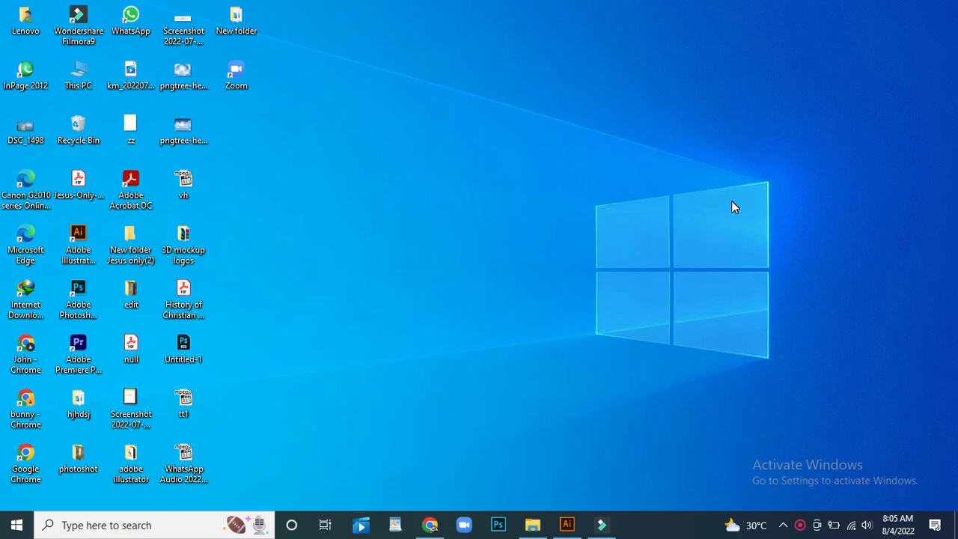
Step: Switch to Illustrator and draw a rectangle that covers the whole artboard
left_click(568, 525)
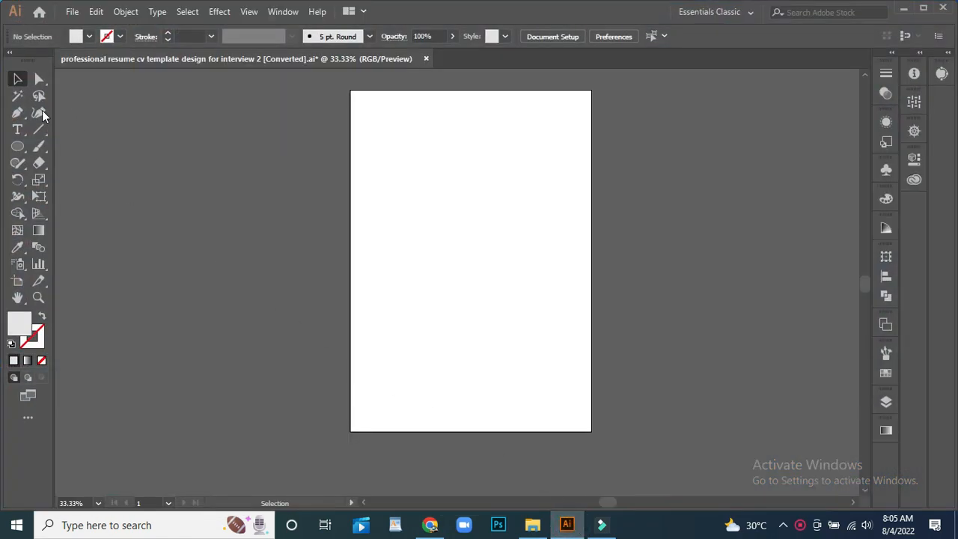
left_click_drag(24, 153, 65, 147)
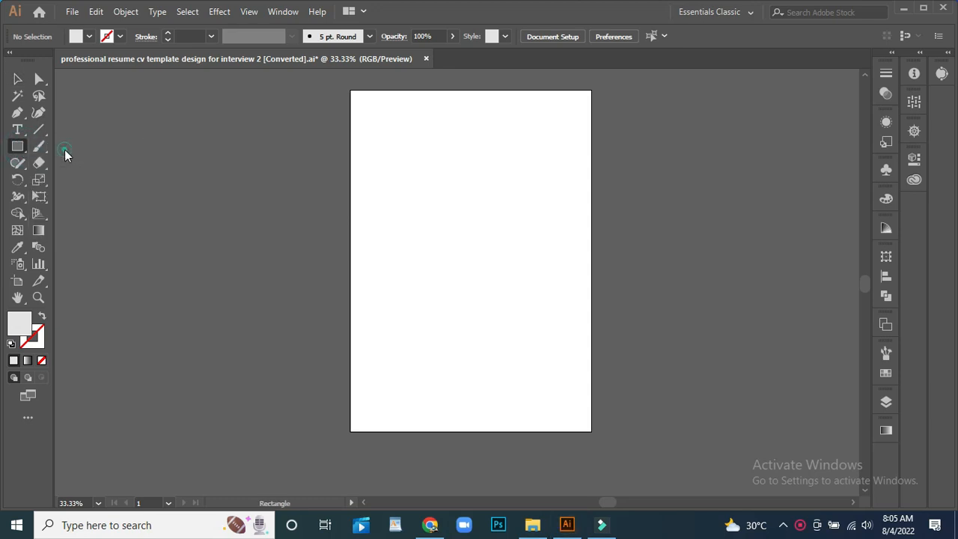
left_click_drag(350, 90, 591, 430)
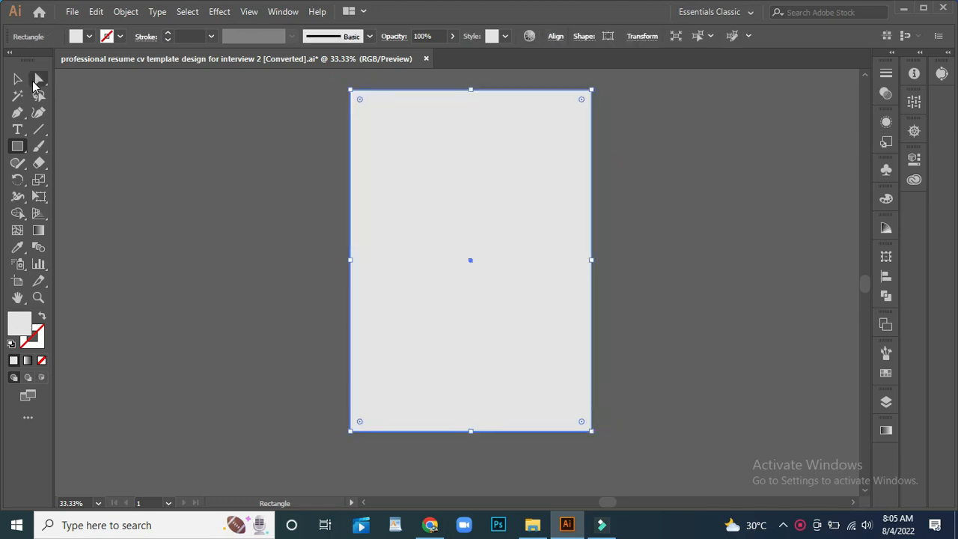
left_click(19, 80)
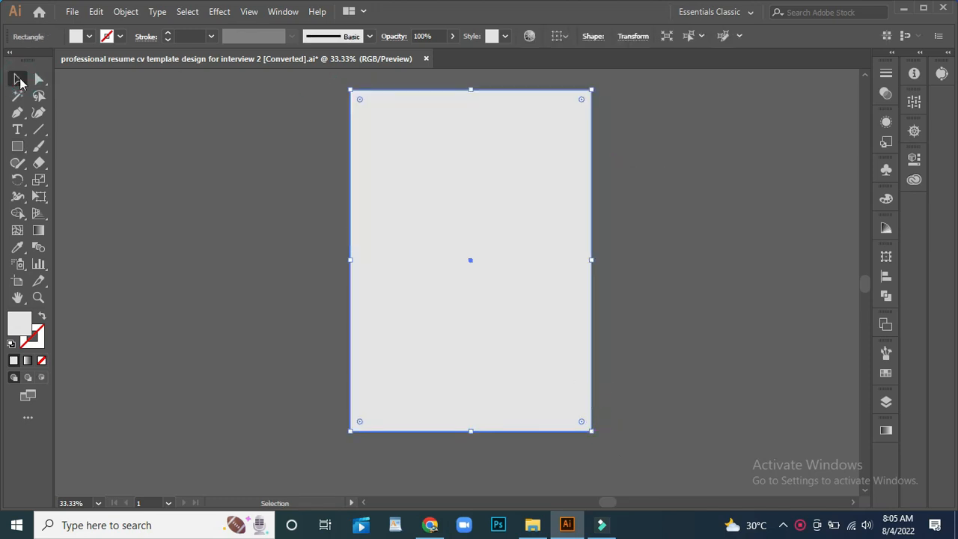
Step: Fill the page-sized rectangle with the off-white colour FFFDFD
double_click(19, 323)
left_click(423, 319)
left_click(753, 322)
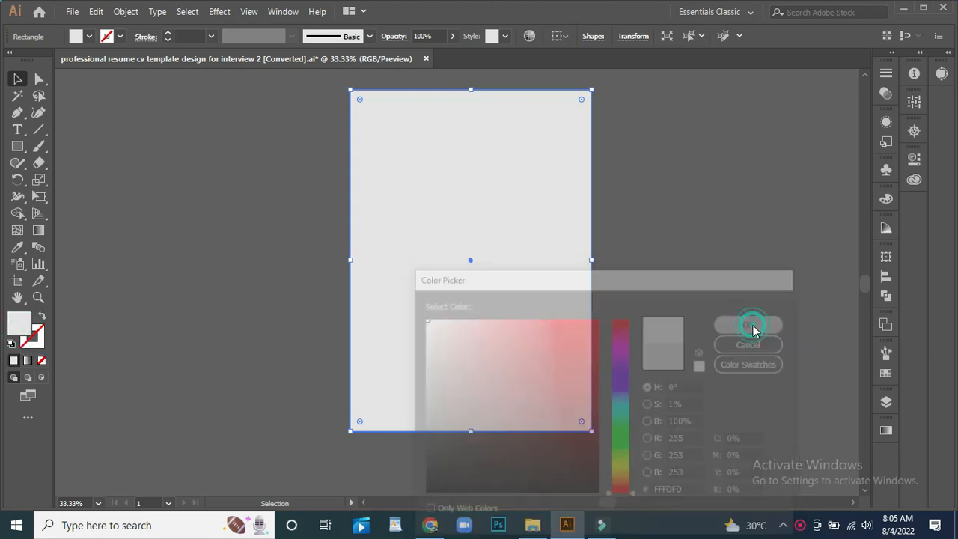
left_click(122, 157)
Step: Draw a wide rectangle and fit it as a header band across the full width of the page's top edge
key("m")
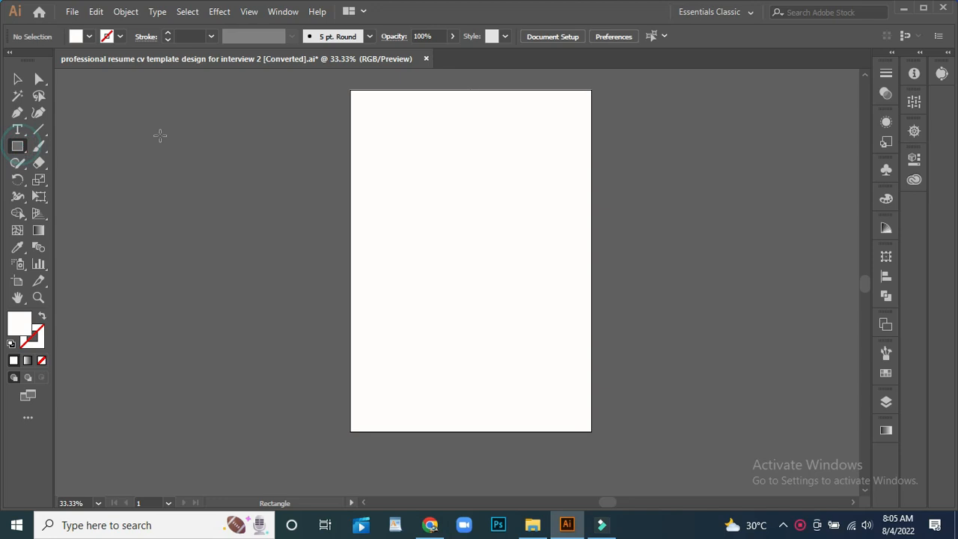
mouse_move(105, 149)
left_mouse_down()
mouse_move(443, 201)
mouse_move(447, 210)
mouse_move(449, 202)
left_mouse_up()
left_click(18, 79)
mouse_move(238, 186)
left_mouse_down()
mouse_move(449, 119)
mouse_move(488, 132)
left_mouse_up()
left_click_drag(698, 111, 592, 124)
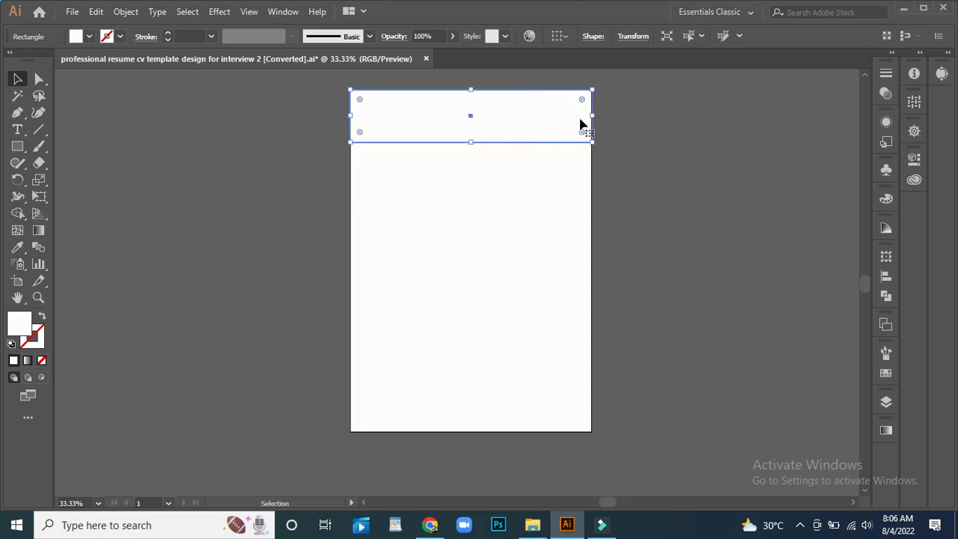
Step: Fill the header band with the muted red B26D6D
left_click_drag(464, 122, 440, 122)
double_click(21, 321)
left_click(490, 370)
left_click(766, 321)
Step: Create a vertical sidebar rectangle along the full height of the page's left edge, about 30% of the page width
left_click_drag(441, 156, 476, 221)
left_click_drag(596, 232, 470, 325)
left_click_drag(470, 214, 376, 220)
left_click_drag(376, 333, 376, 431)
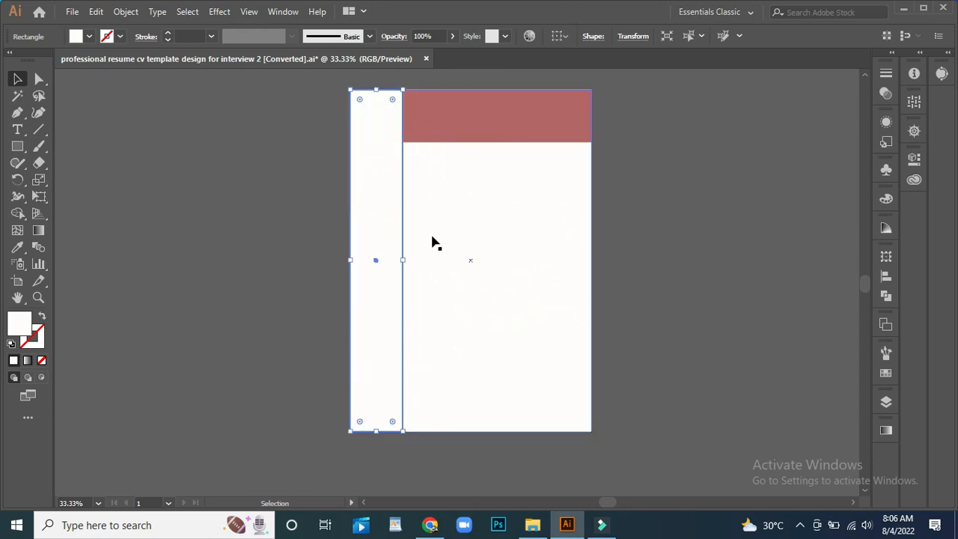
left_click_drag(404, 259, 424, 259)
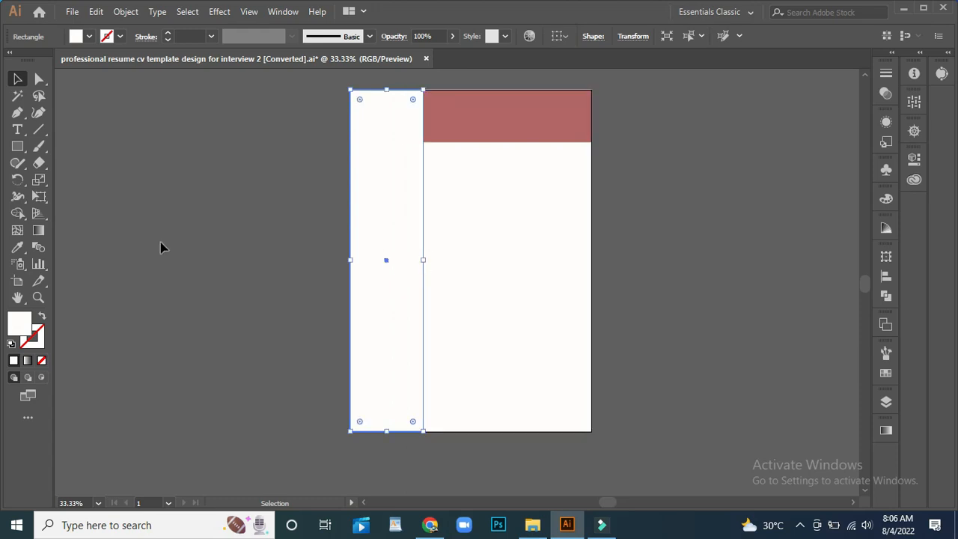
Step: Fill the vertical sidebar with a dusty pink colour
double_click(23, 329)
left_click(461, 364)
left_click(749, 321)
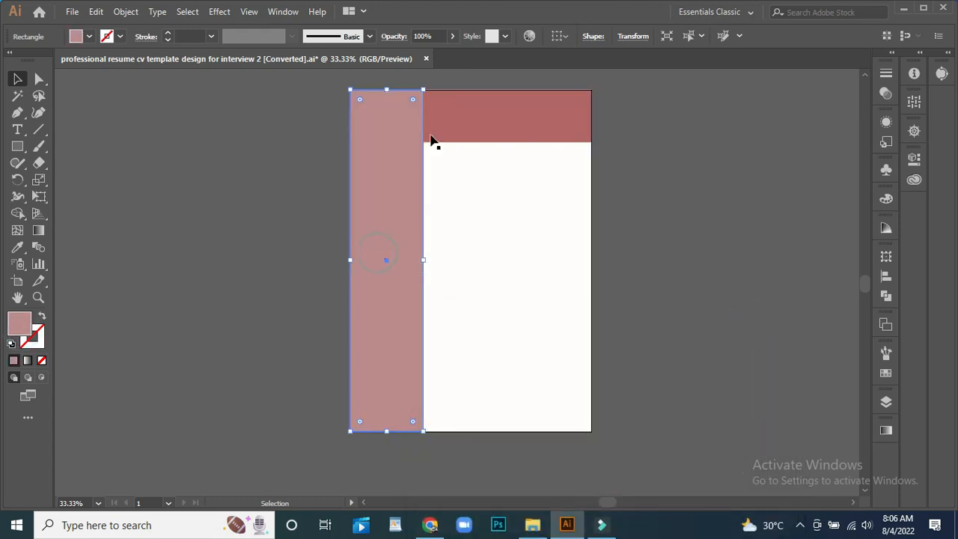
Step: Shorten the header band from its left end so that it starts at the sidebar's right edge
left_click(467, 124)
left_click_drag(351, 116, 425, 119)
left_click(242, 152)
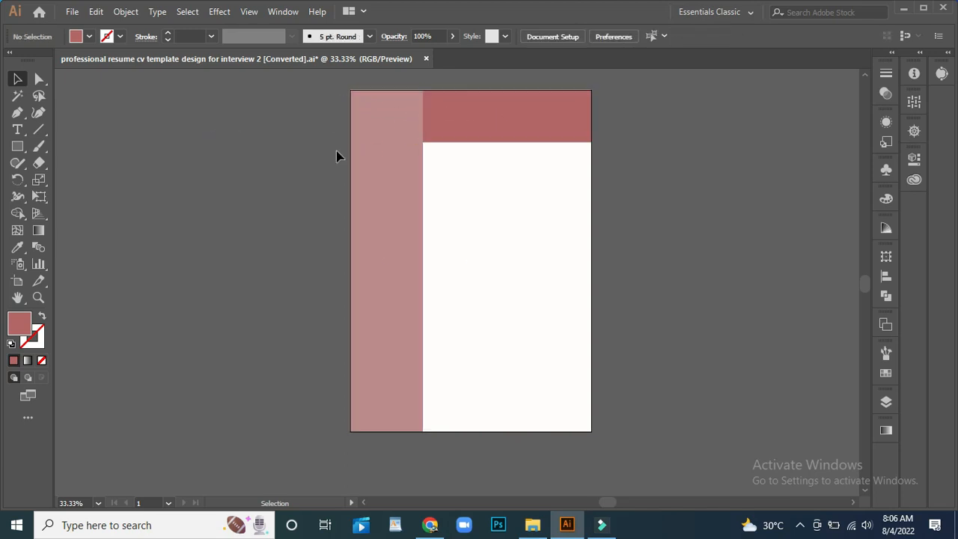
Step: Widen the sidebar slightly so that it overlaps the inner end of the header band
left_click(481, 191)
left_click(596, 191)
left_click(391, 274)
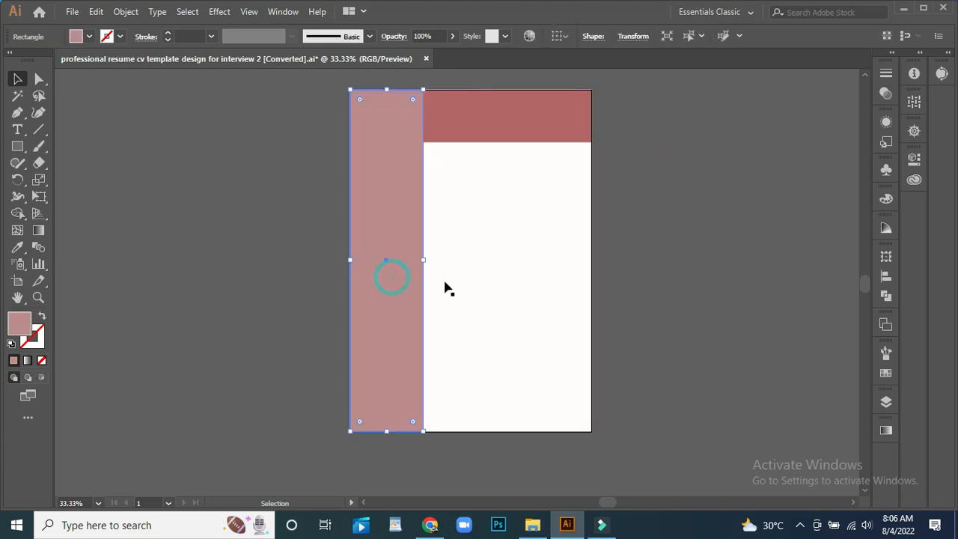
left_click_drag(424, 260, 425, 260)
left_click(325, 439)
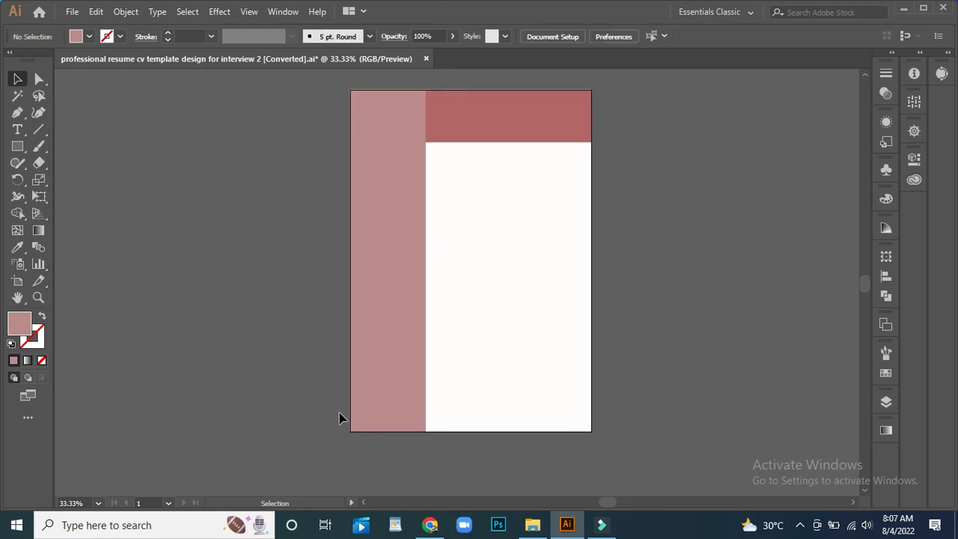
Step: Adjust the left edge of the off-white background rectangle to match the artboard edge
left_click(498, 409)
left_click_drag(350, 257, 350, 258)
left_click(274, 274)
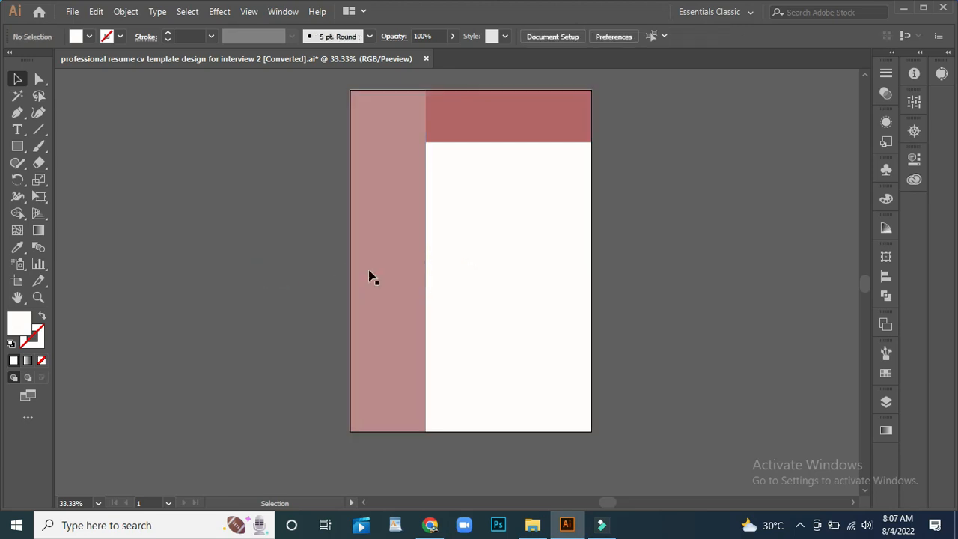
left_click(488, 272)
left_click(336, 175)
Step: Recolour the sidebar from a blue swatch to the dark navy 082A42
left_click(405, 256)
left_click(885, 373)
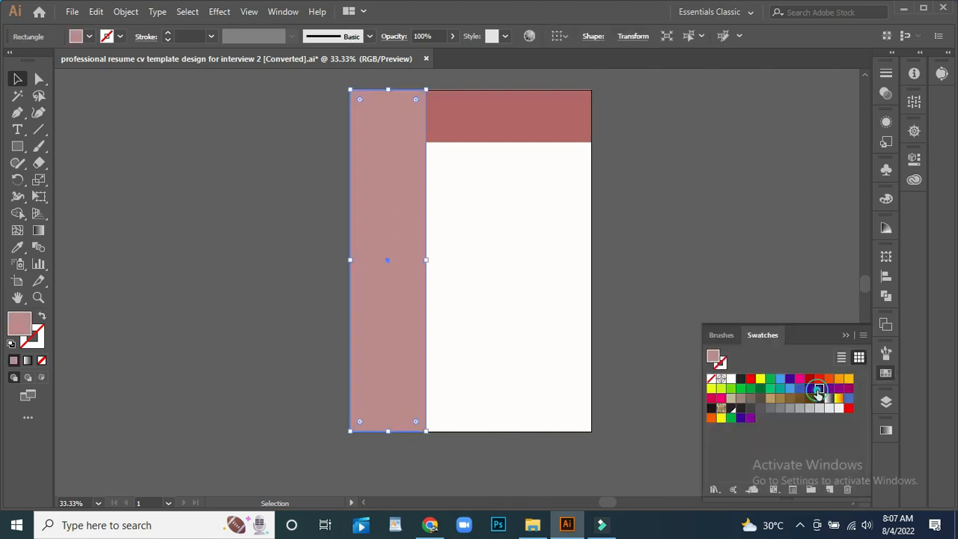
left_click(818, 389)
left_click(810, 389)
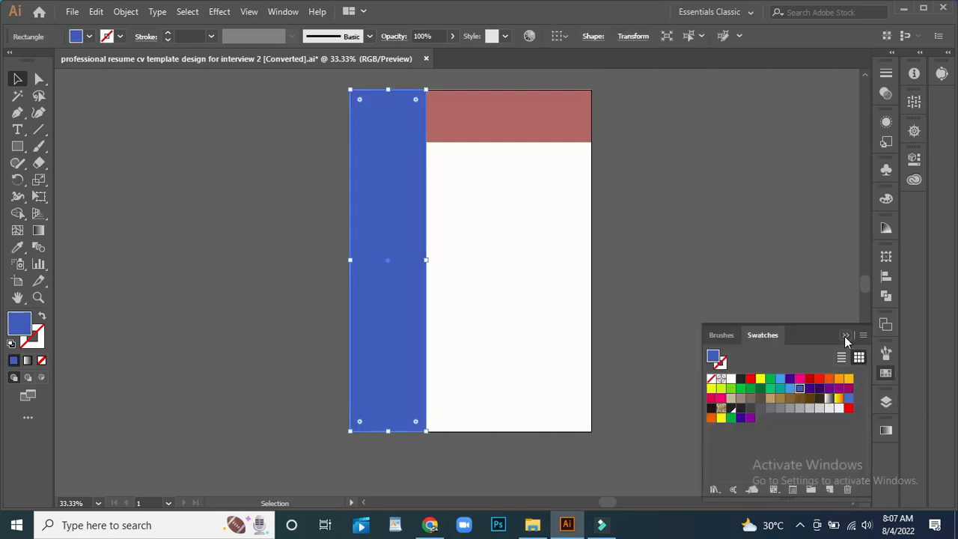
left_click(846, 335)
double_click(19, 327)
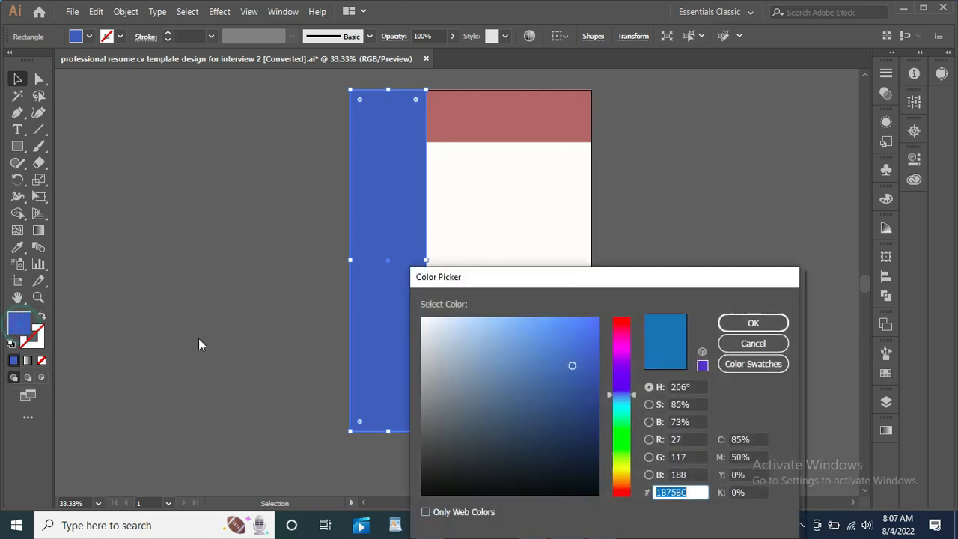
mouse_move(522, 398)
left_mouse_down()
mouse_move(534, 426)
mouse_move(545, 400)
mouse_move(566, 415)
mouse_move(572, 462)
mouse_move(577, 453)
left_mouse_up()
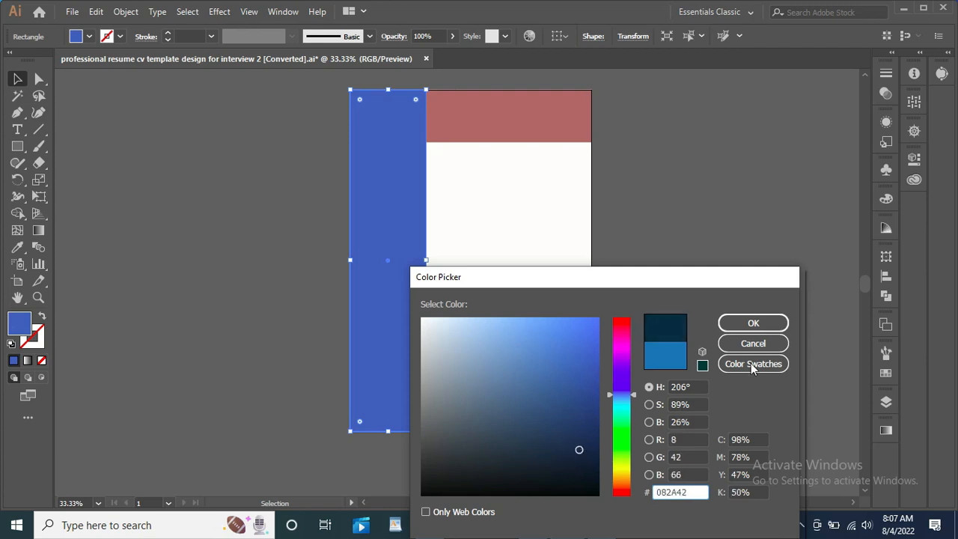
left_click(751, 325)
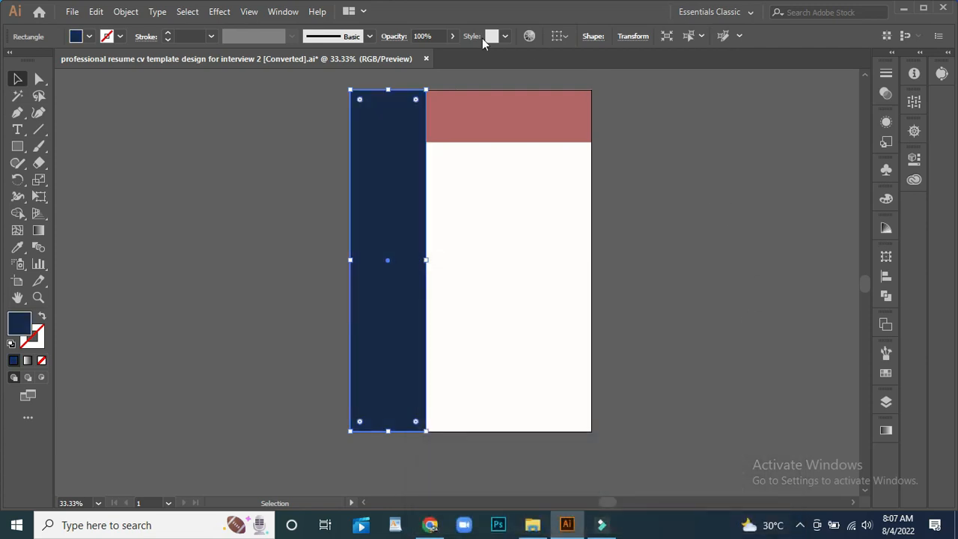
left_click(182, 160)
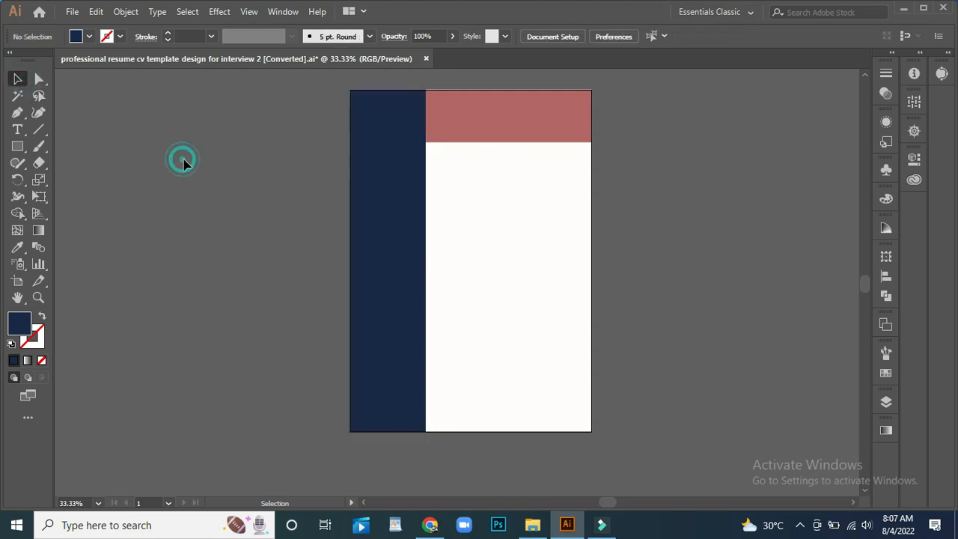
Step: Fill the header band with black
left_click(520, 122)
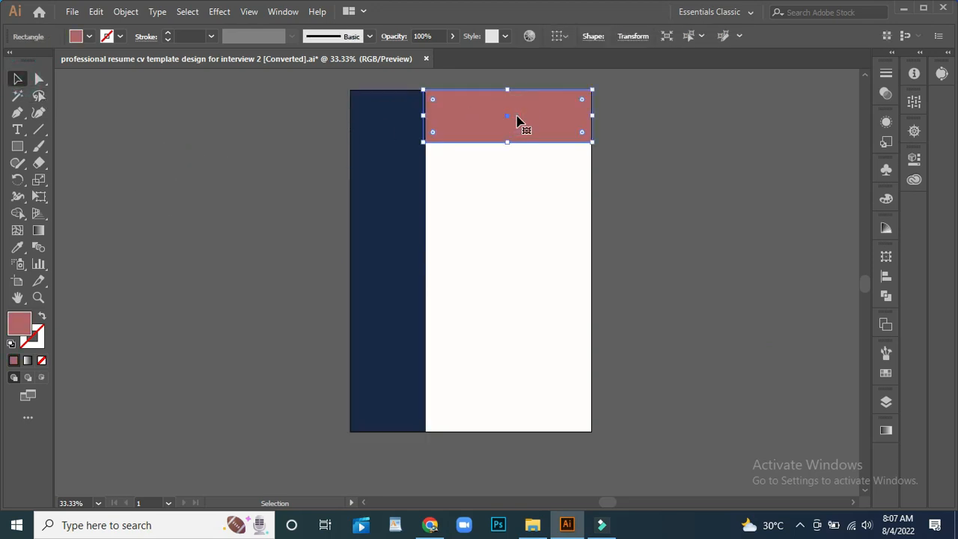
double_click(20, 323)
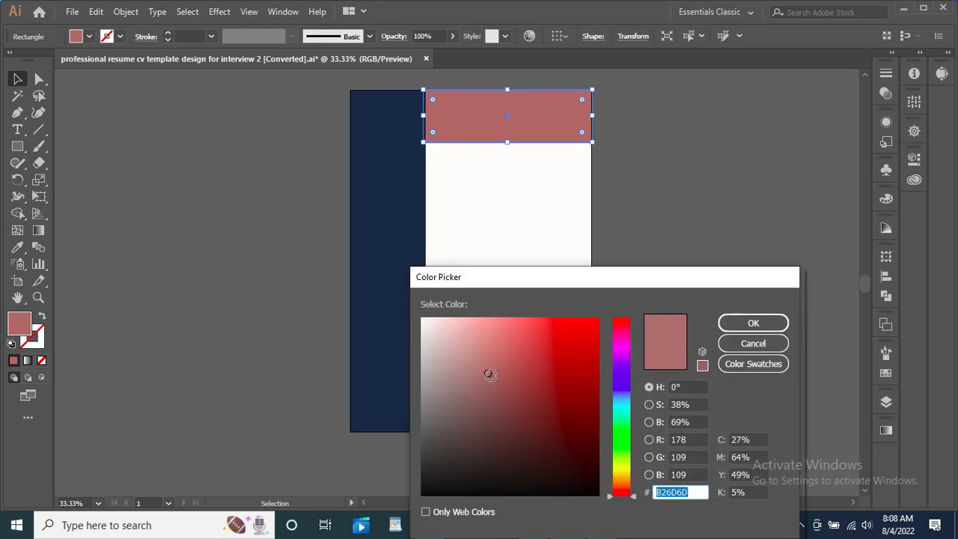
left_click_drag(490, 374, 462, 497)
left_click(755, 323)
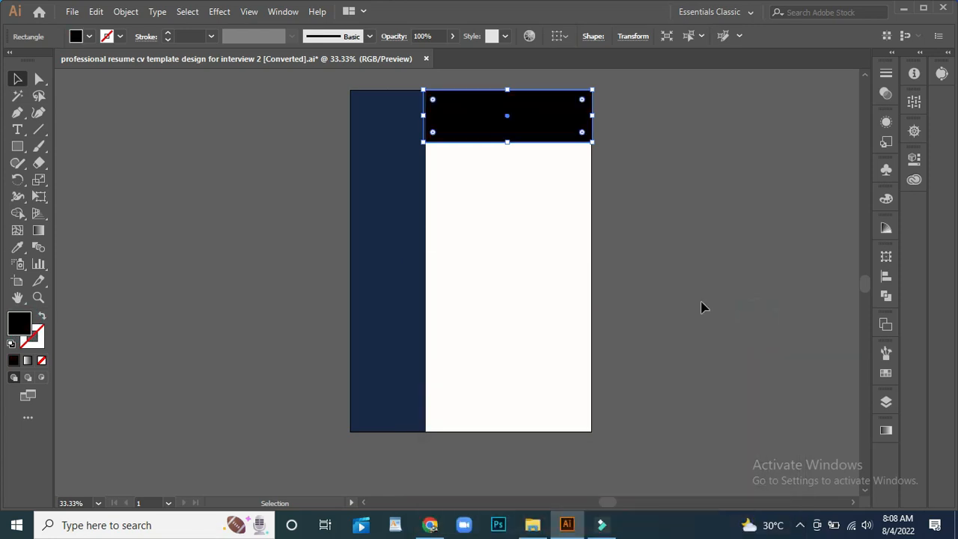
left_click(17, 78)
left_click(255, 217)
Step: Lower the header band slightly below the page's top edge and resize it to about 415 by 111 px
left_click(505, 131)
mouse_move(507, 116)
left_mouse_down()
mouse_move(507, 124)
mouse_move(509, 106)
left_mouse_up()
left_click_drag(508, 150, 508, 149)
left_click_drag(594, 127, 604, 125)
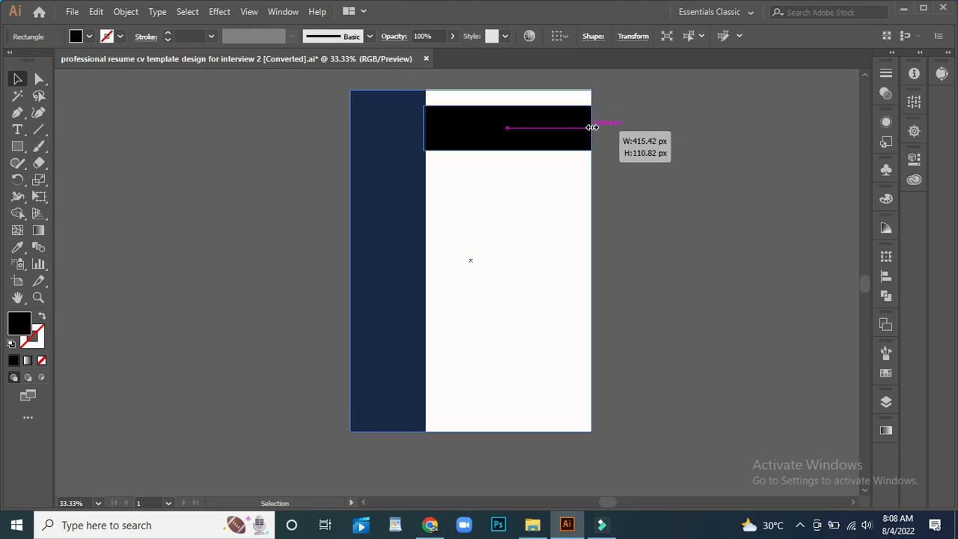
left_click(658, 119)
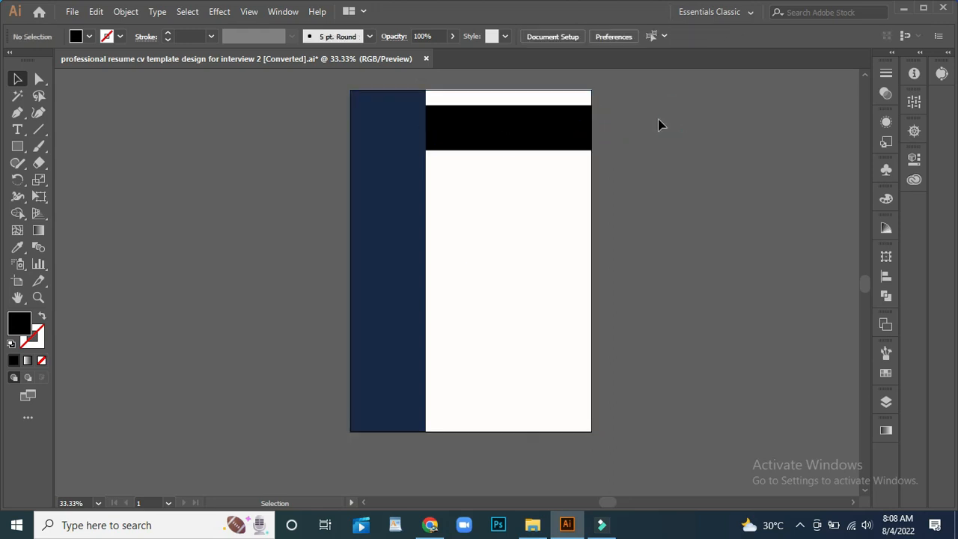
Step: Draw a straight horizontal Pen line across the full width of the sidebar at about Y 237 px
left_click(410, 316)
left_click(232, 202)
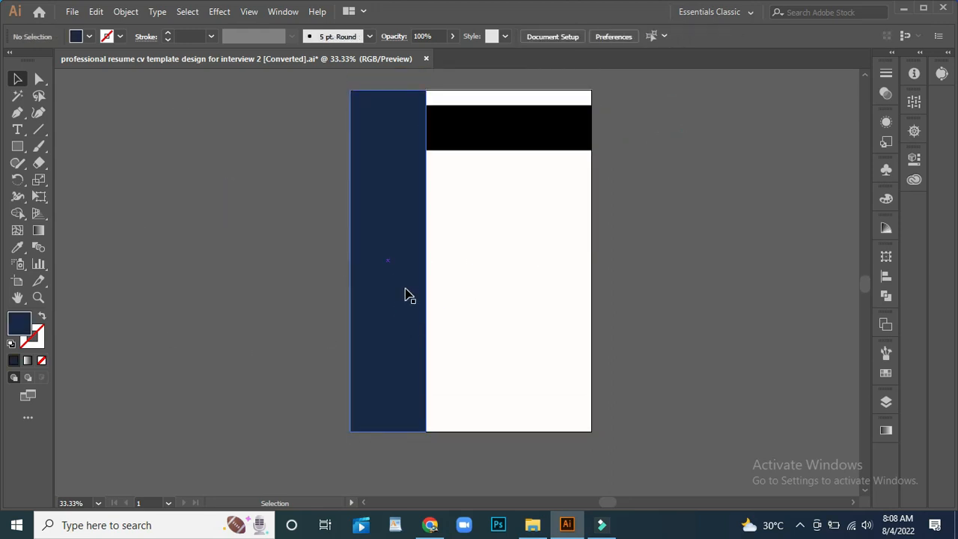
left_click(17, 113)
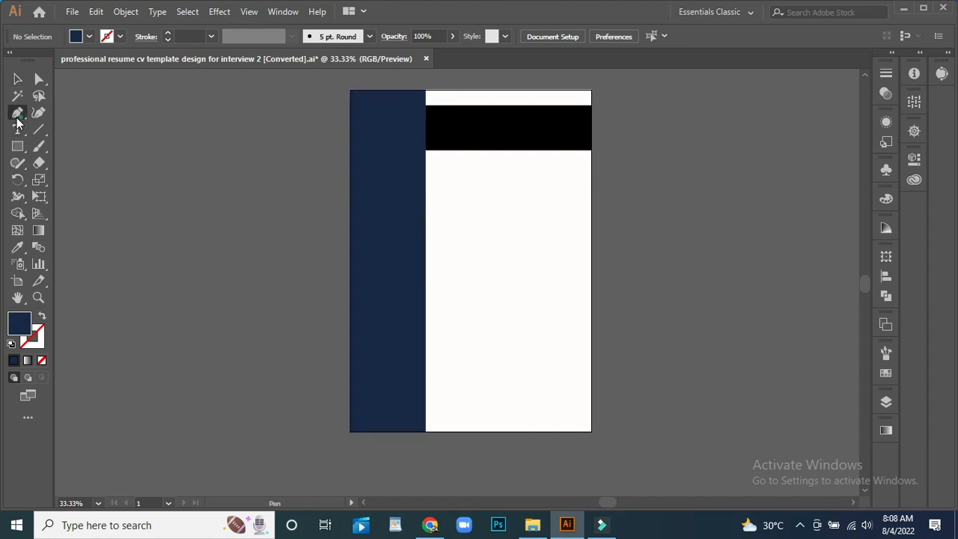
left_click(349, 186)
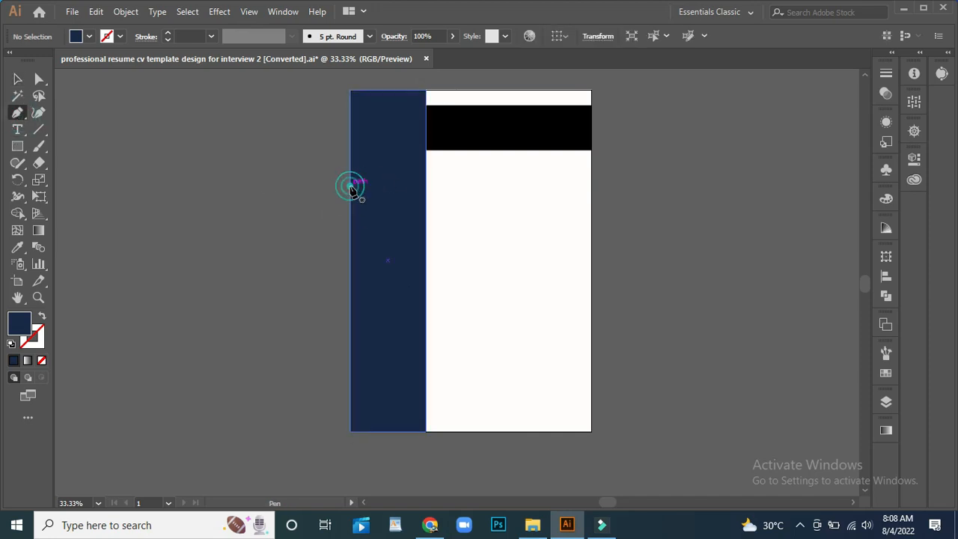
left_click(425, 187)
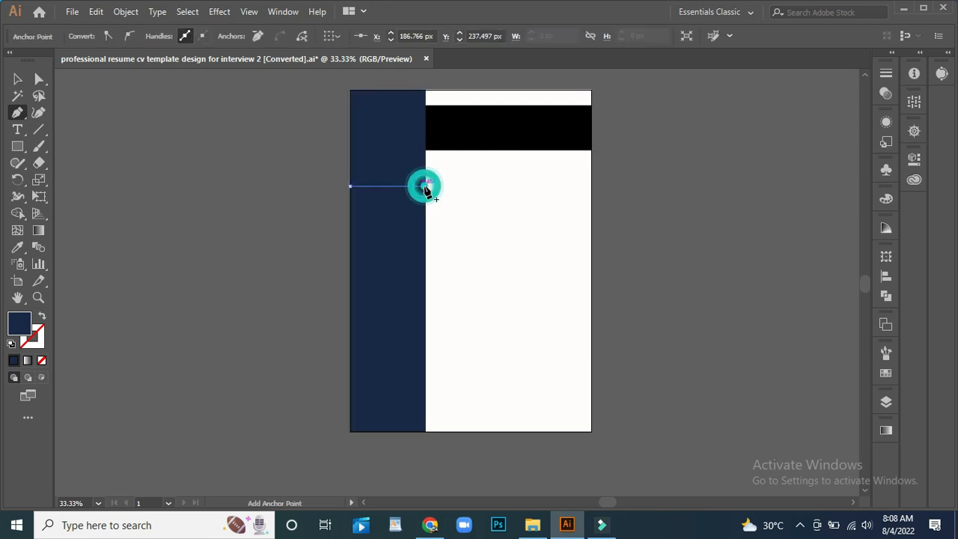
key("v")
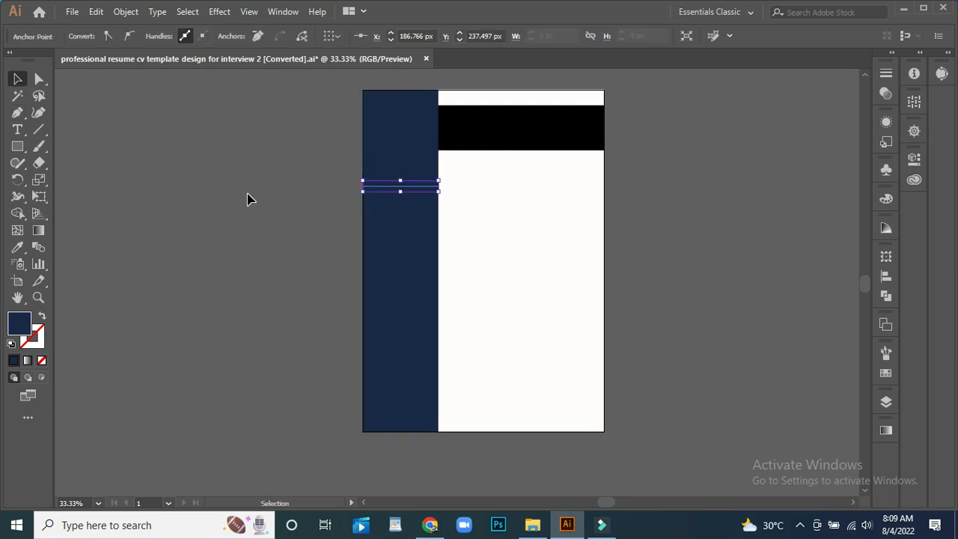
left_click(247, 195)
Step: Sample the header band's black onto the sidebar line with the Eyedropper and set its stroke weight to 10 pt
left_click(411, 187)
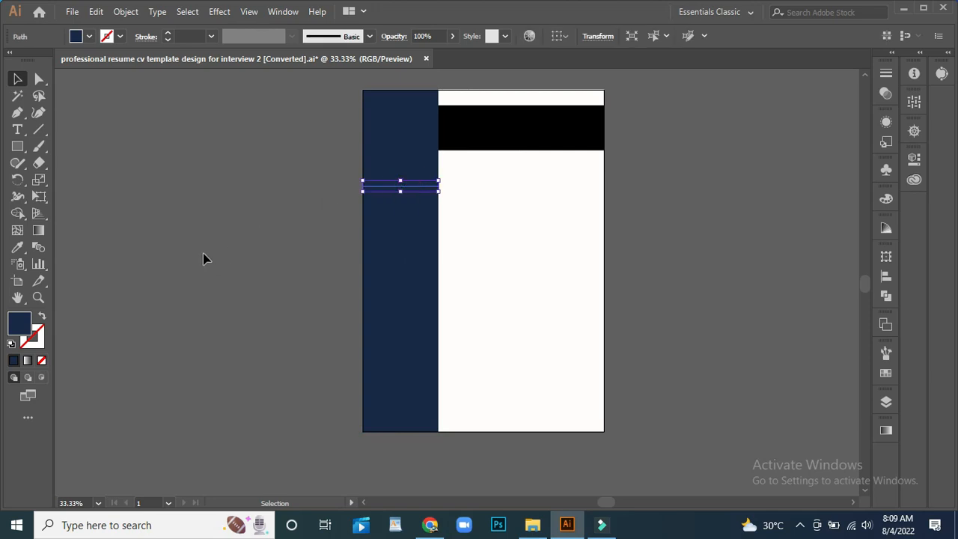
left_click(17, 247)
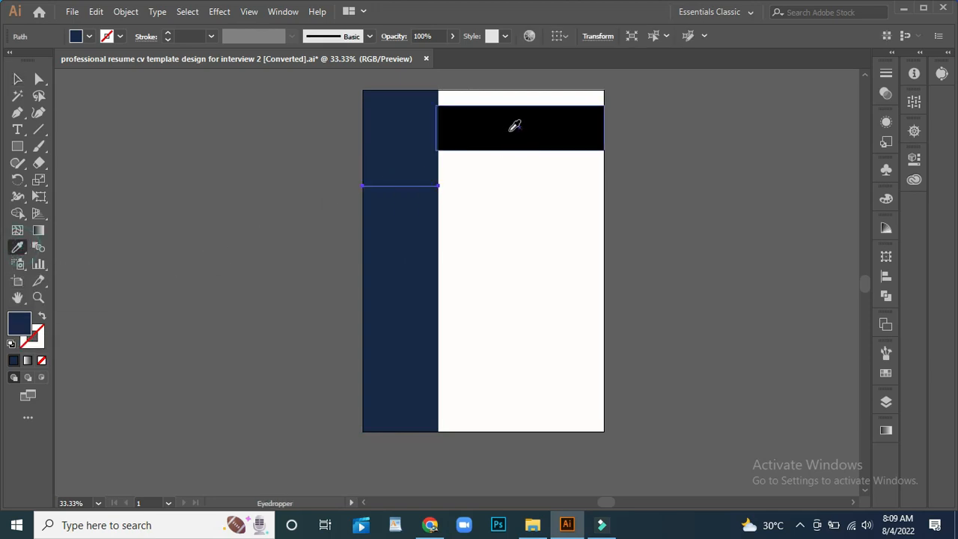
left_click(514, 132)
left_click(211, 36)
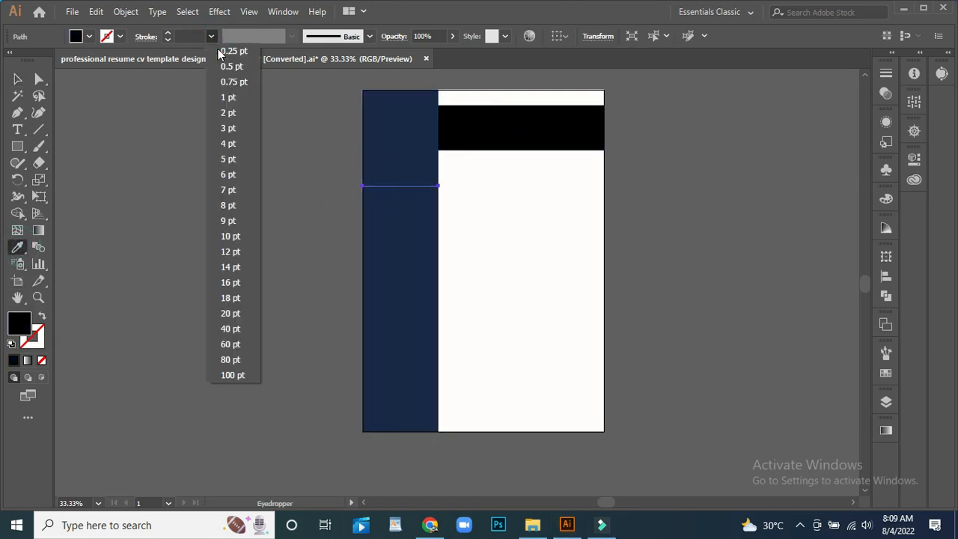
left_click(231, 235)
left_click(17, 78)
left_click(302, 197)
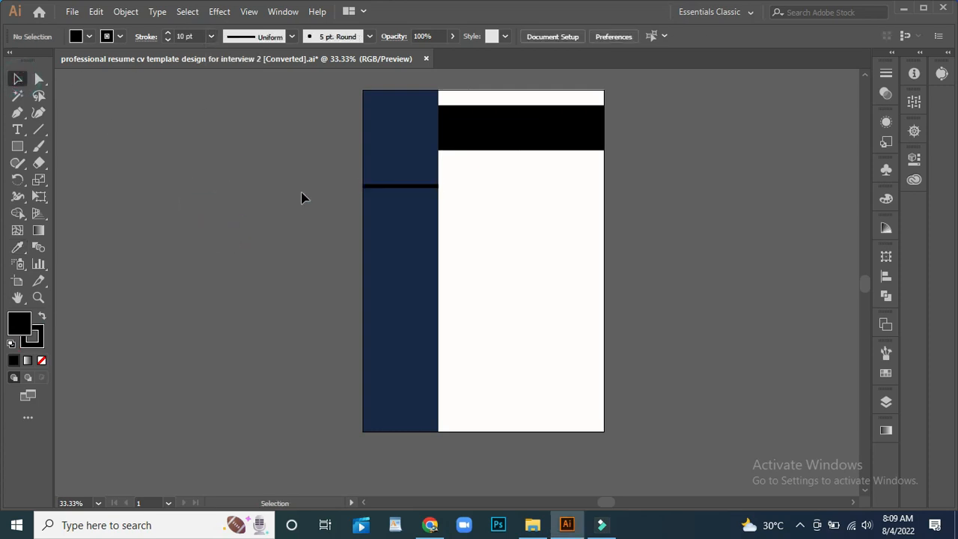
Step: Set the sidebar line's stroke weight to 5 pt and its fill colour to white, FFFFFF
left_click(388, 188)
left_click(210, 36)
left_click(225, 157)
double_click(21, 327)
type("ffffff")
left_click(748, 325)
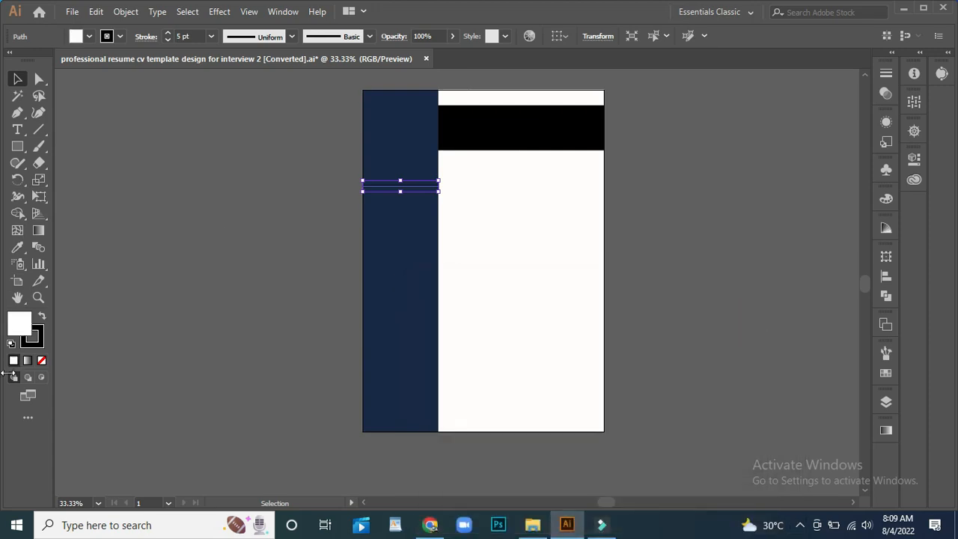
Step: Give the sidebar line no fill and a white (FFFFFF) 1 pt stroke, and raise it slightly within the sidebar
left_click(37, 345)
left_click(310, 272)
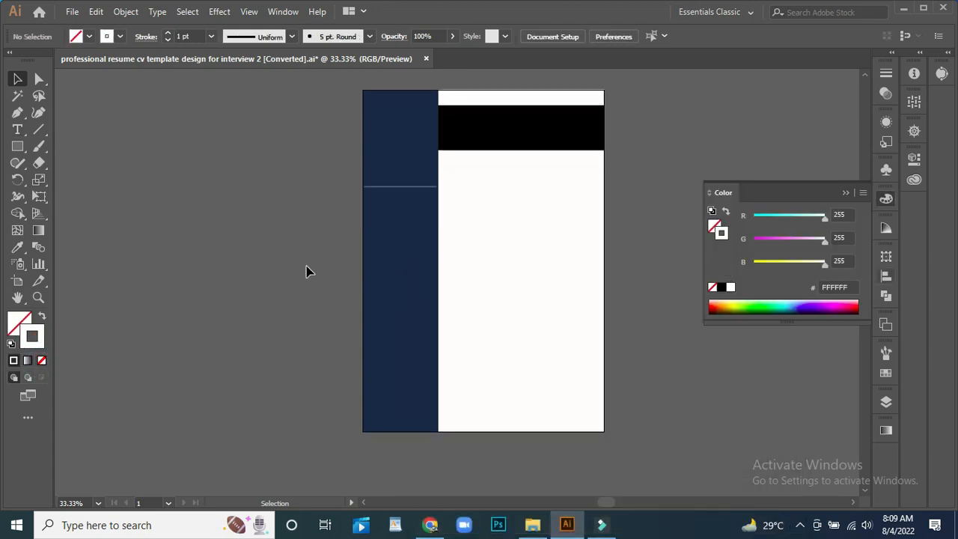
left_click(408, 186)
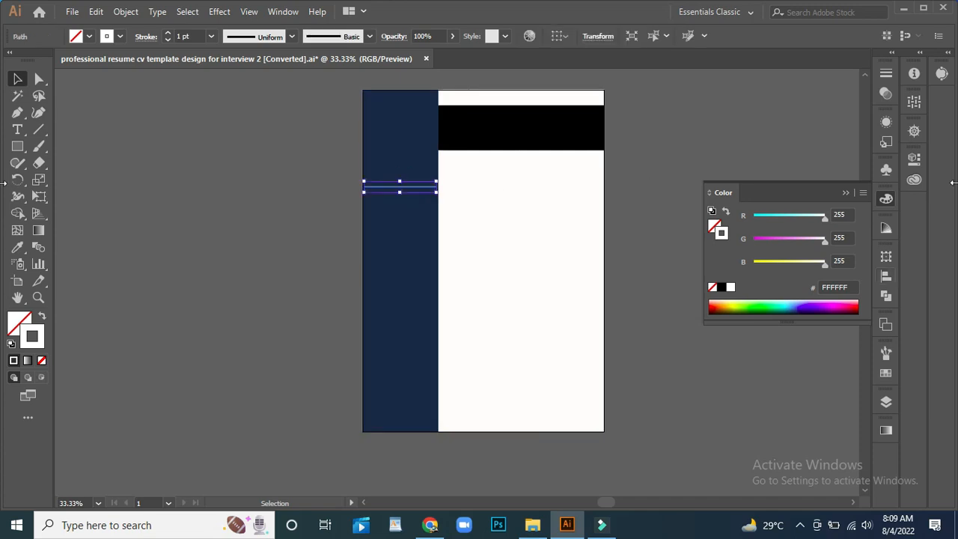
key("shift+Up")
key("shift+Up")
key("shift+Up")
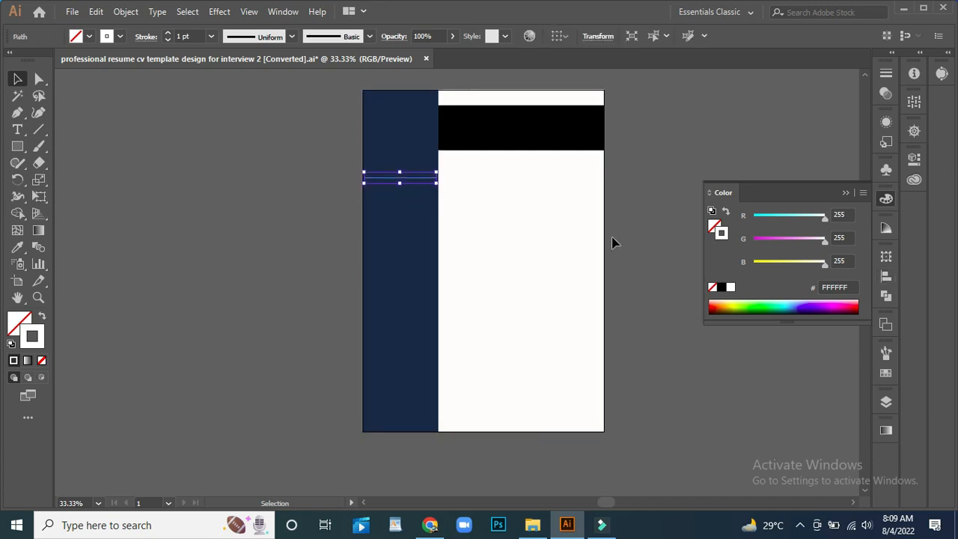
left_click(228, 259)
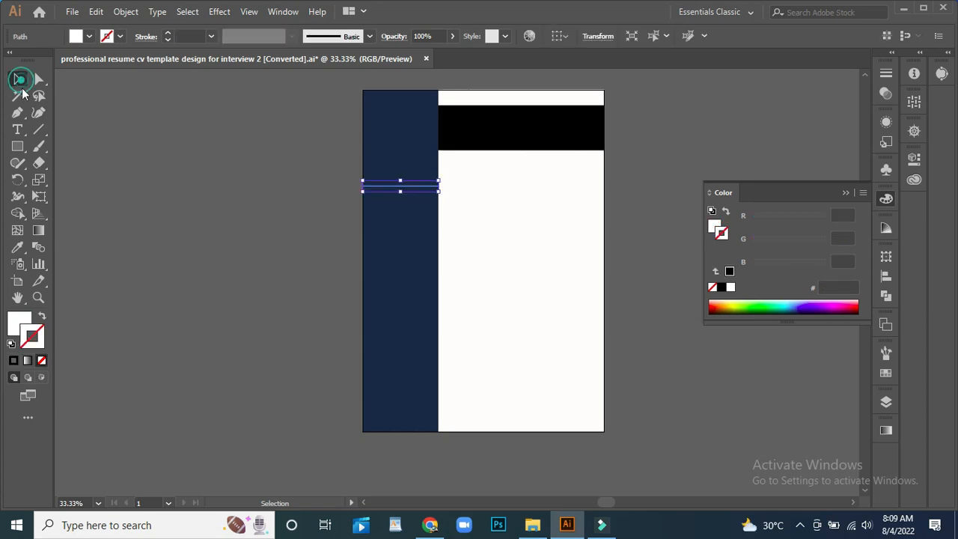
Step: Move the NAME SURNAME heading from the pasteboard onto the black header band and bring it to the front
key("F6")
left_click_drag(201, 220, 340, 309)
left_click(178, 128)
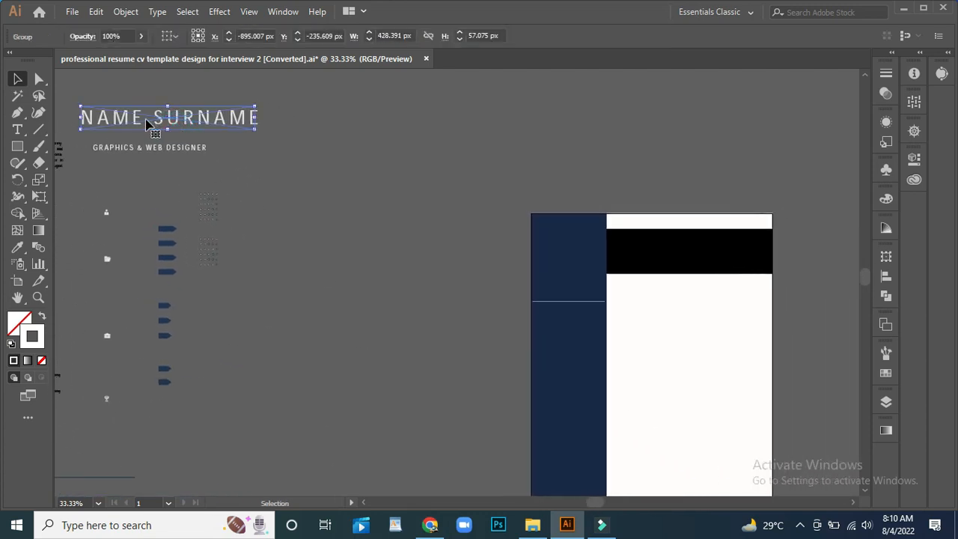
scroll(147, 129, "down", 1)
left_click_drag(178, 90, 691, 213)
right_click(691, 216)
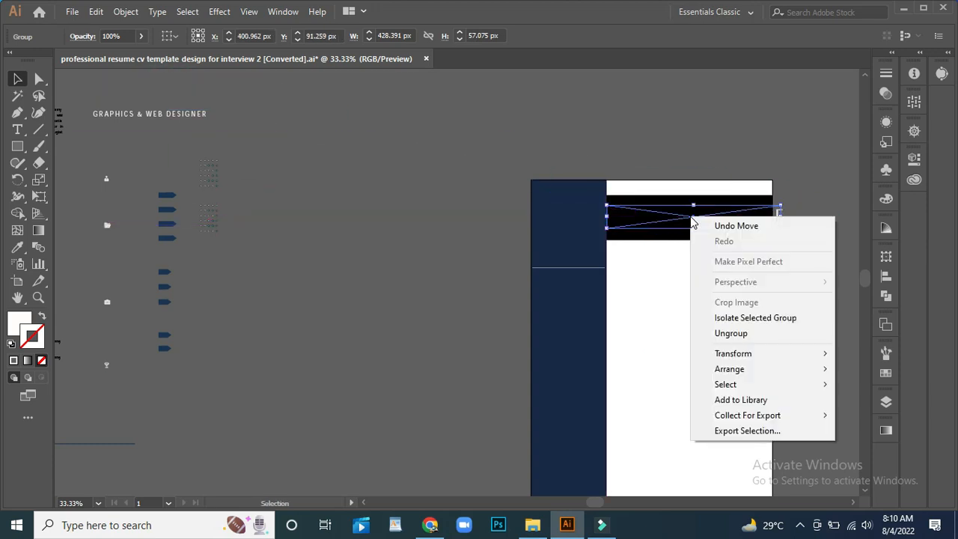
mouse_move(730, 369)
left_click(565, 369)
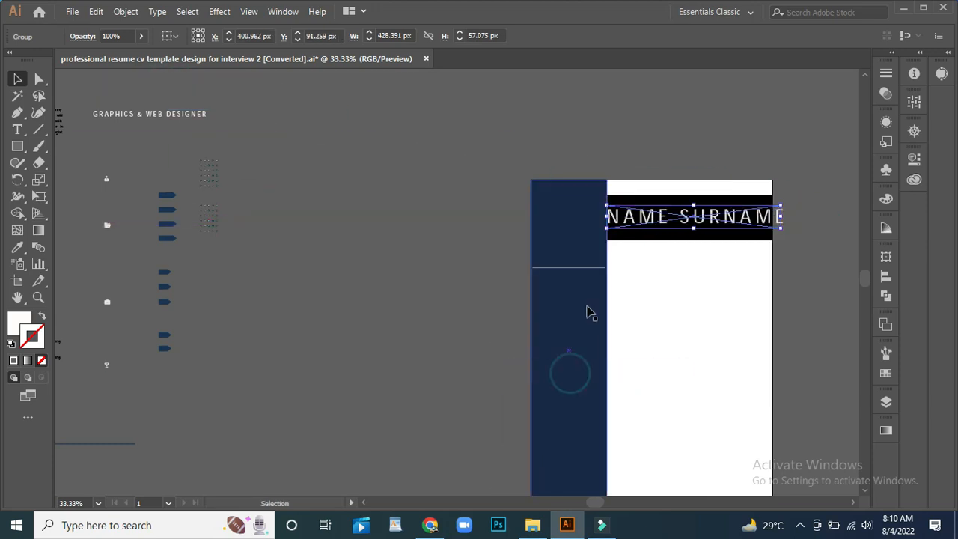
Step: Scale the NAME SURNAME heading down to fit inside the header band and centre it in the band's upper part
left_click_drag(782, 203, 746, 210)
left_click_drag(682, 220, 677, 215)
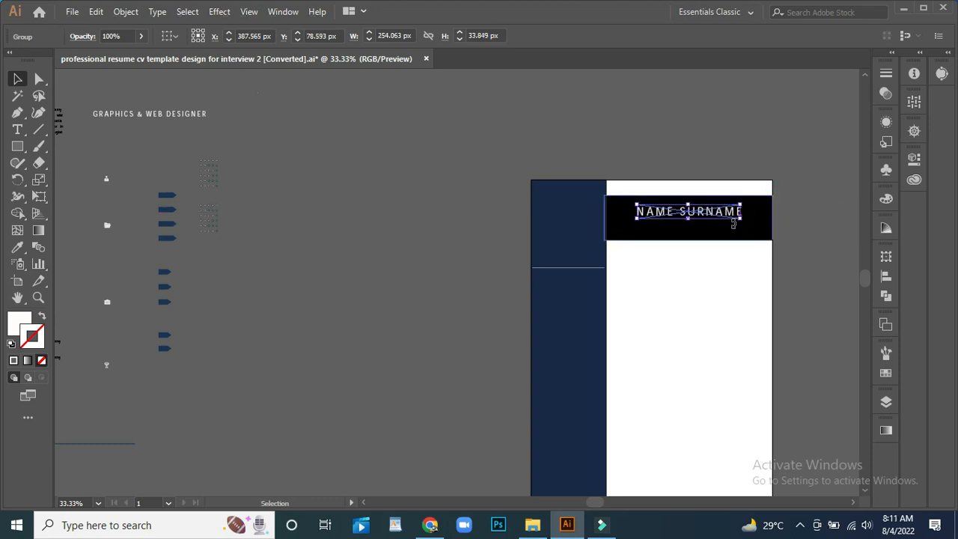
left_click_drag(747, 217, 754, 215)
key("Up")
Step: Move the GRAPHICS & WEB DESIGNER text below NAME SURNAME on the header band and bring it to the front
left_click(287, 128)
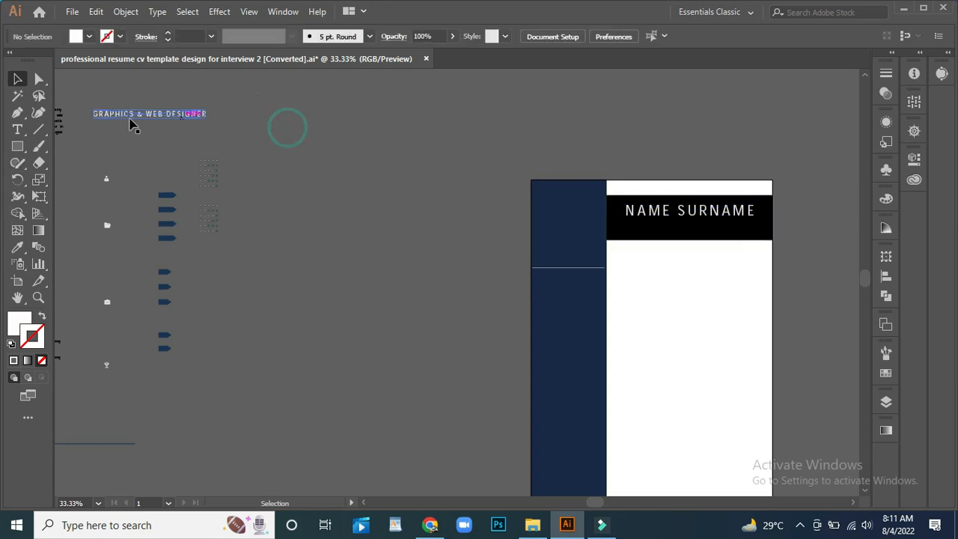
left_click_drag(328, 163, 660, 225)
right_click(660, 224)
mouse_move(700, 365)
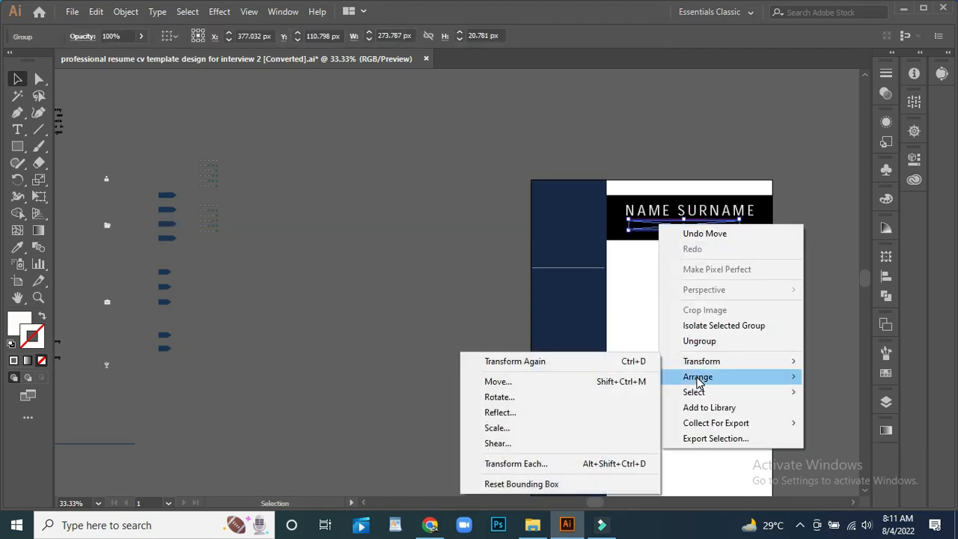
left_click(524, 376)
left_click(409, 318)
Step: Nudge the GRAPHICS & WEB DESIGNER text sideways so it is centred under NAME SURNAME
left_click(695, 227)
key("Right")
key("Right")
key("Right")
key("Right")
key("Right")
key("Right")
key("Right")
key("Right")
key("Right")
key("Right")
key("Right")
key("Right")
key("Right")
left_click(421, 243)
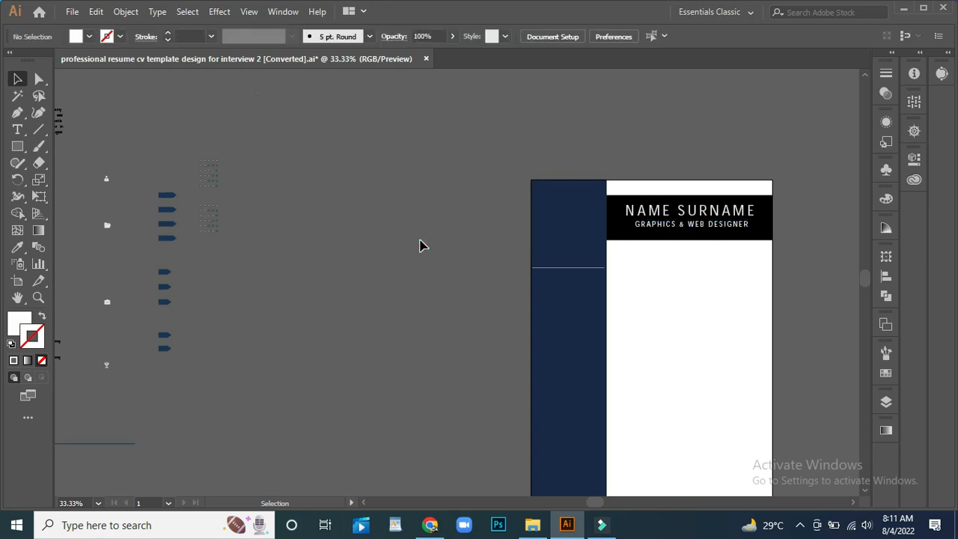
Step: Duplicate the person icon onto empty pasteboard and draw a circle around the copy with a light 1 pt stroke and no fill
left_click(104, 178)
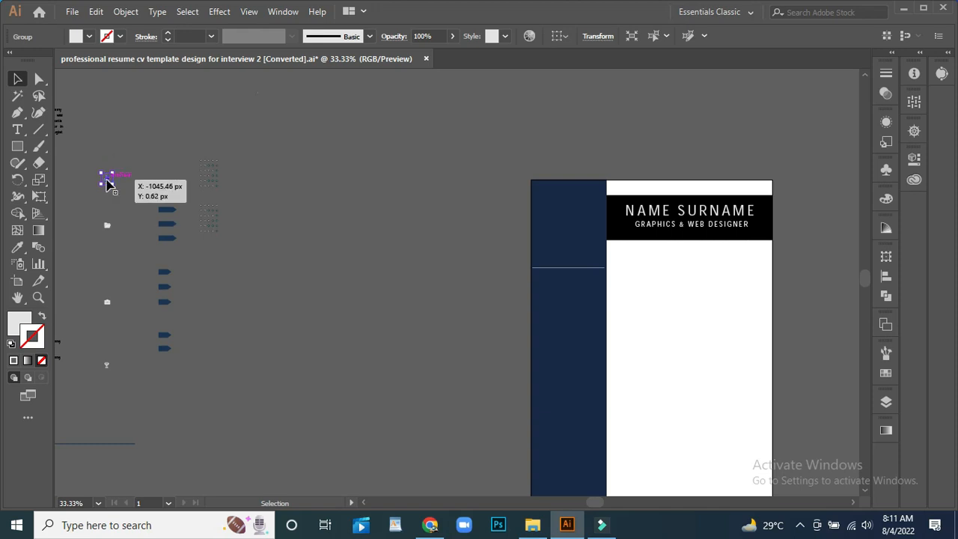
left_click_drag(105, 179, 386, 226)
left_click_drag(17, 149, 75, 195)
mouse_move(385, 225)
left_mouse_down()
mouse_move(406, 243)
mouse_move(389, 232)
left_mouse_up()
left_click(18, 77)
left_click(41, 317)
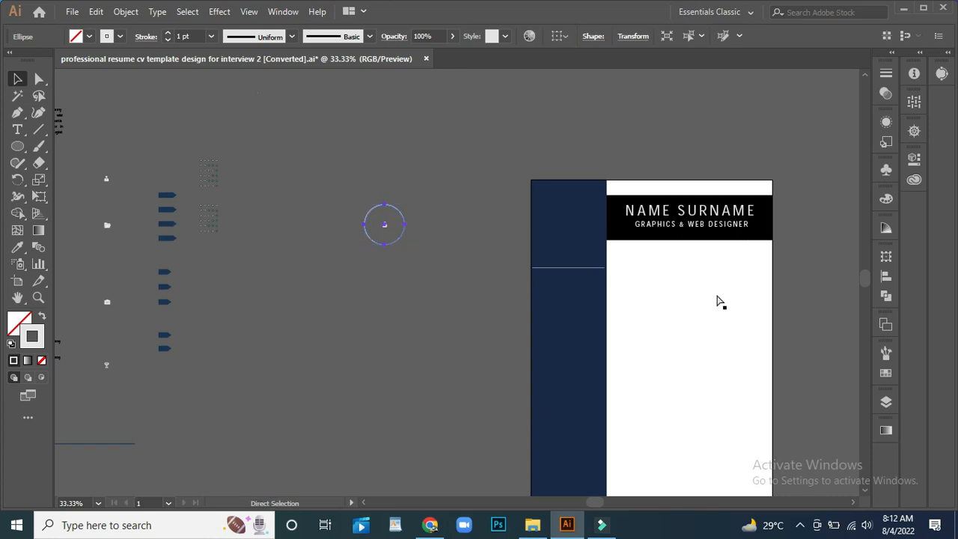
Step: Shrink the circle and enlarge the person icon so the icon fills the middle of the circle
key("ctrl+equal")
key("ctrl+equal")
key("ctrl+equal")
key("ctrl+equal")
key("ctrl+equal")
key("ctrl+a")
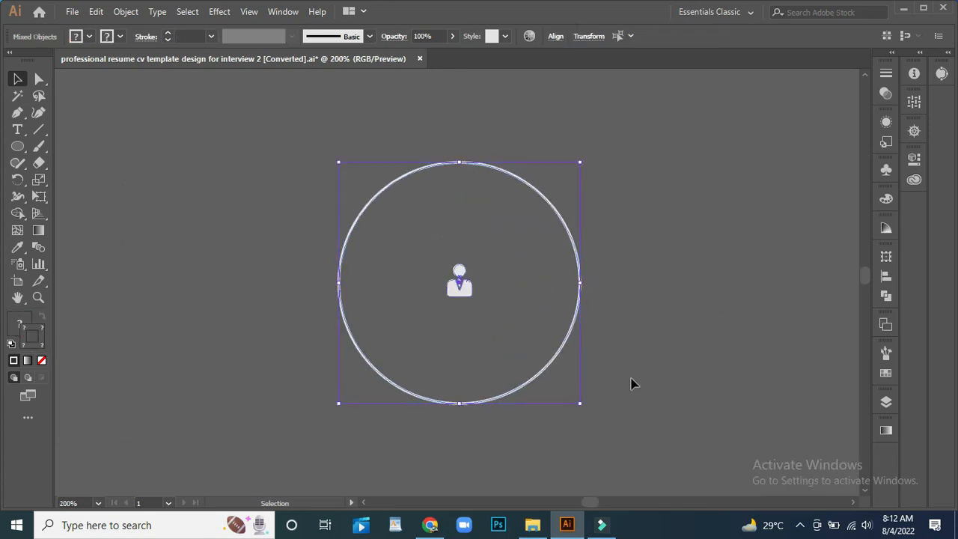
left_click(631, 327)
left_click(507, 395)
left_click_drag(583, 405, 527, 350)
left_click(458, 283)
left_click_drag(472, 296, 488, 314)
left_click(558, 346)
left_click(472, 298)
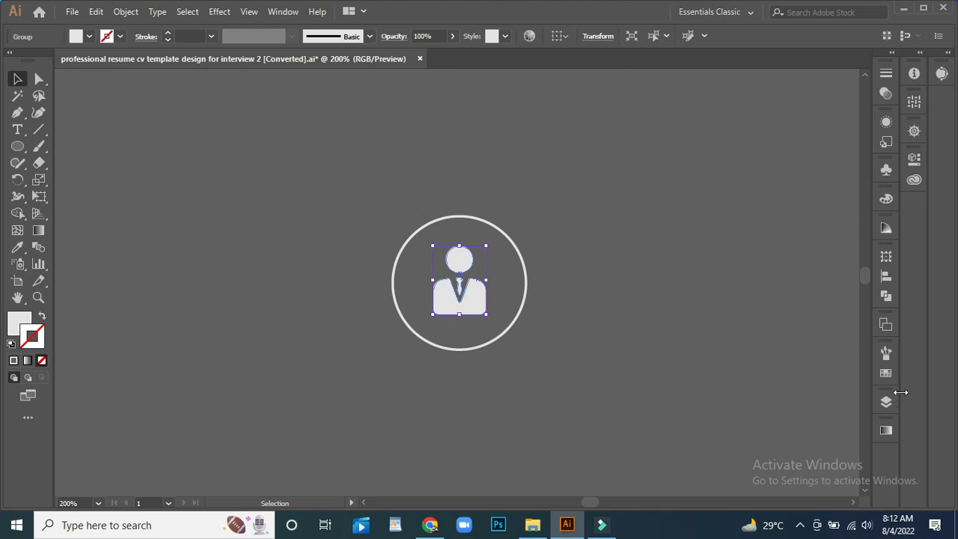
Step: Group the person icon with its surrounding circle
left_click(886, 277)
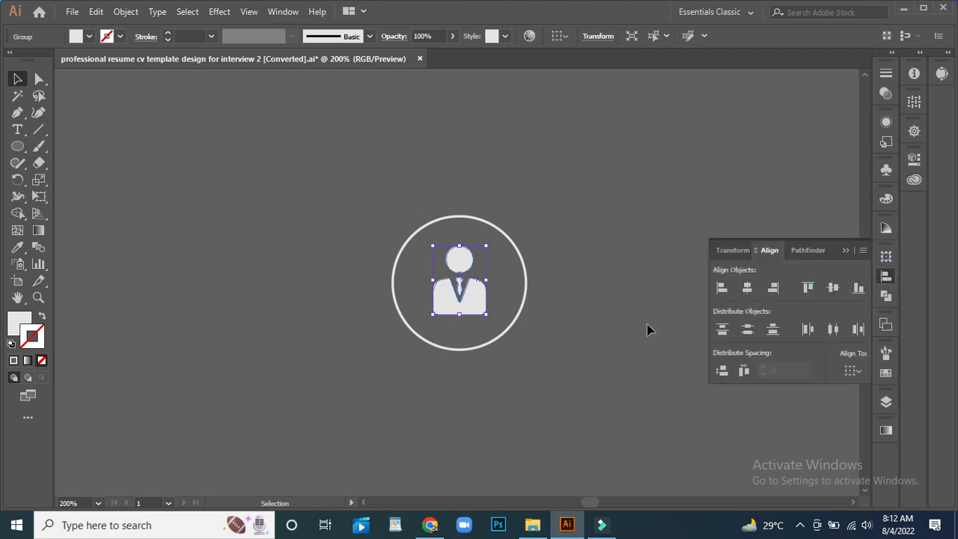
left_click(444, 360)
left_click(445, 311)
left_click_drag(379, 217, 571, 364)
right_click(434, 303)
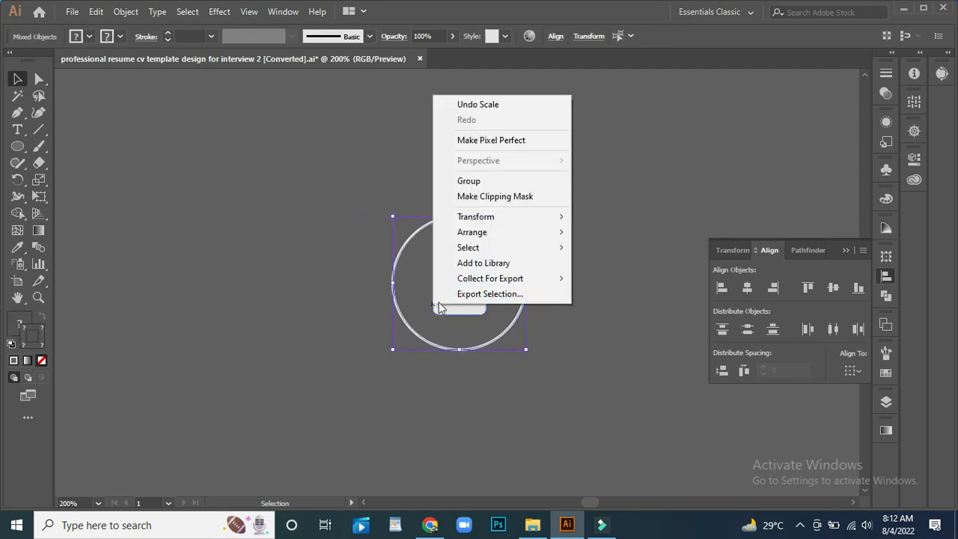
left_click(466, 181)
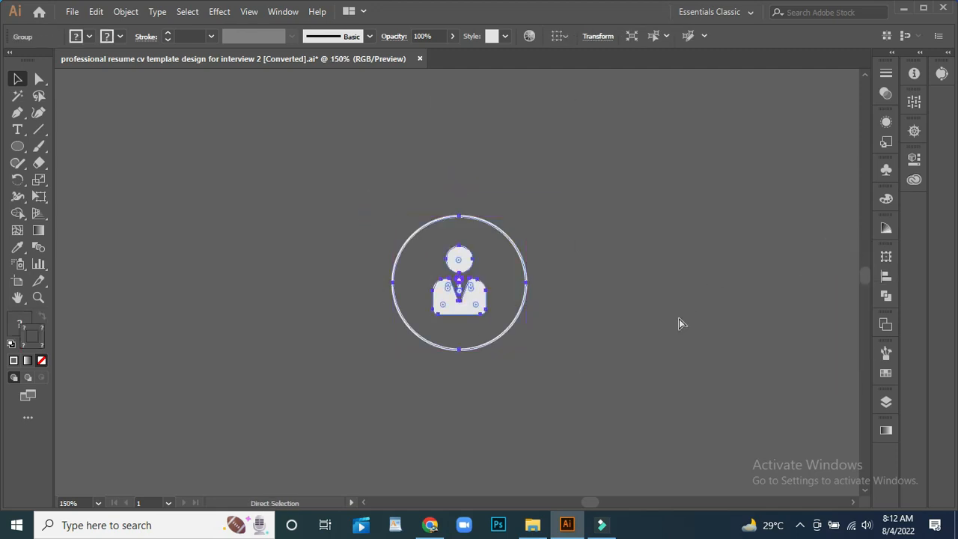
Step: Move the circled person icon onto the navy sidebar, centred above the divider line
key("ctrl+1")
left_click_drag(722, 303, 484, 319)
left_click_drag(118, 296, 764, 362)
left_click_drag(692, 320, 697, 320)
left_click(474, 342)
scroll(474, 342, "down", 2)
scroll(477, 344, "up", 1)
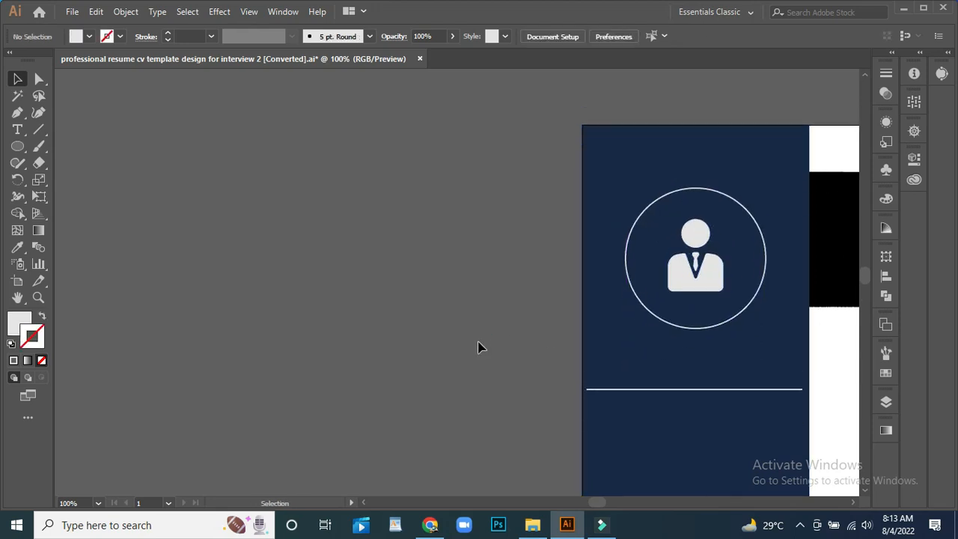
Step: Enlarge the circled person icon slightly and re-centre it in the upper sidebar
left_click(695, 283)
left_click_drag(760, 325, 776, 338)
left_click_drag(699, 282, 697, 278)
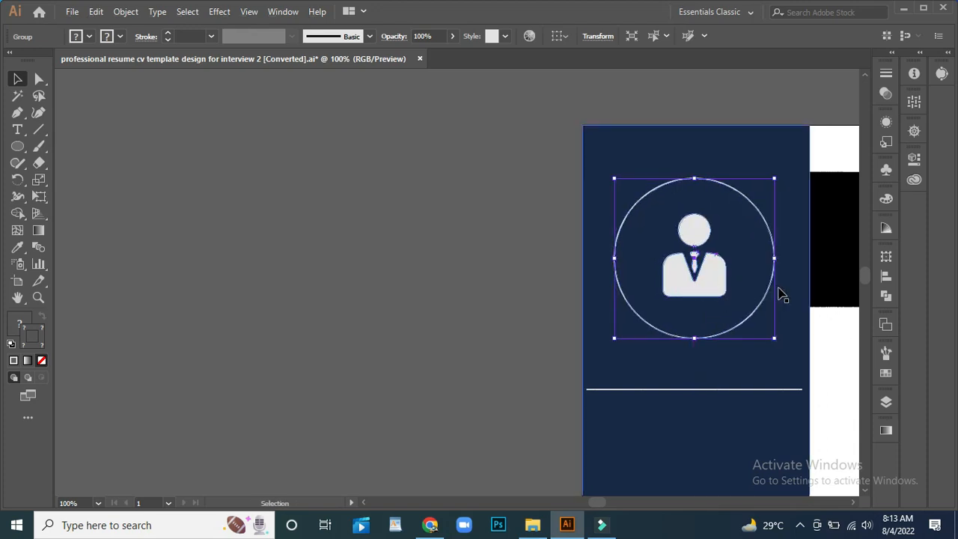
scroll(780, 293, "down", 4)
scroll(780, 292, "up", 2)
left_click(402, 289)
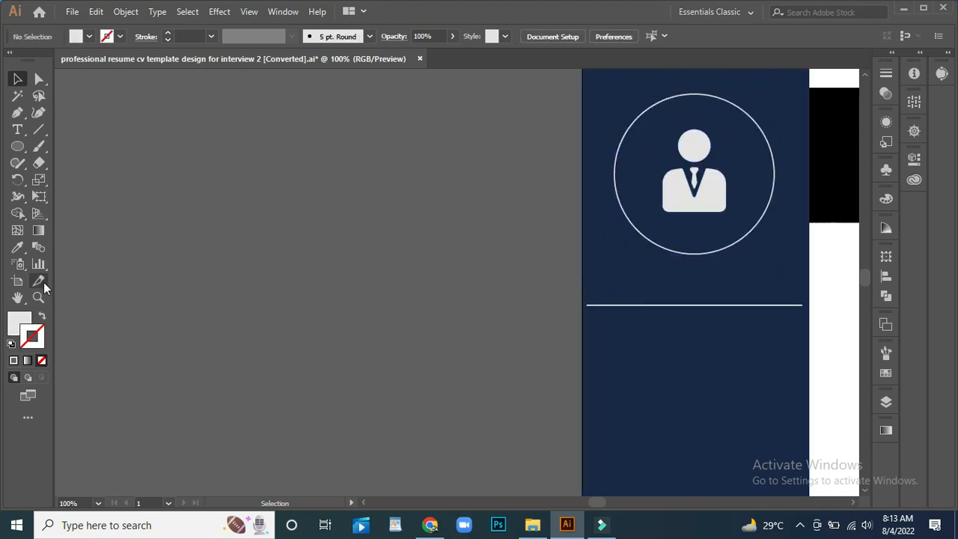
Step: Move the CONTACTS text block from the pasteboard text to an empty spot beside the page
left_click_drag(149, 283, 663, 311)
scroll(385, 383, "down", 5)
scroll(385, 383, "up", 4)
left_click_drag(730, 209, 471, 104)
key("ctrl+minus")
left_click_drag(695, 178, 608, 143)
left_click_drag(119, 133, 244, 221)
left_click_drag(177, 195, 700, 183)
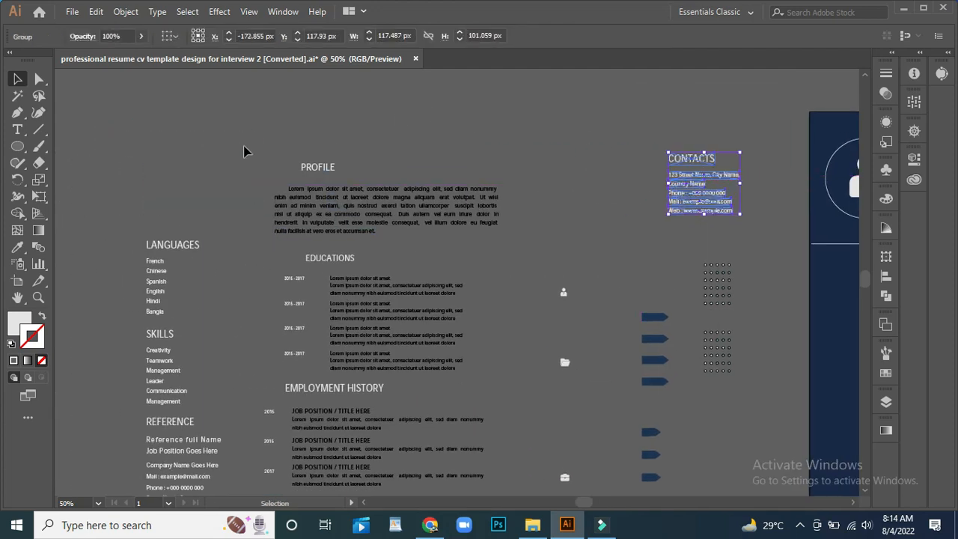
Step: Move the PROFILE heading and its paragraph onto the white page area directly below the header band
left_click_drag(522, 232, 522, 232)
left_click_drag(464, 217, 574, 202)
left_click_drag(606, 281, 302, 220)
left_click_drag(105, 172, 668, 242)
left_click(690, 359)
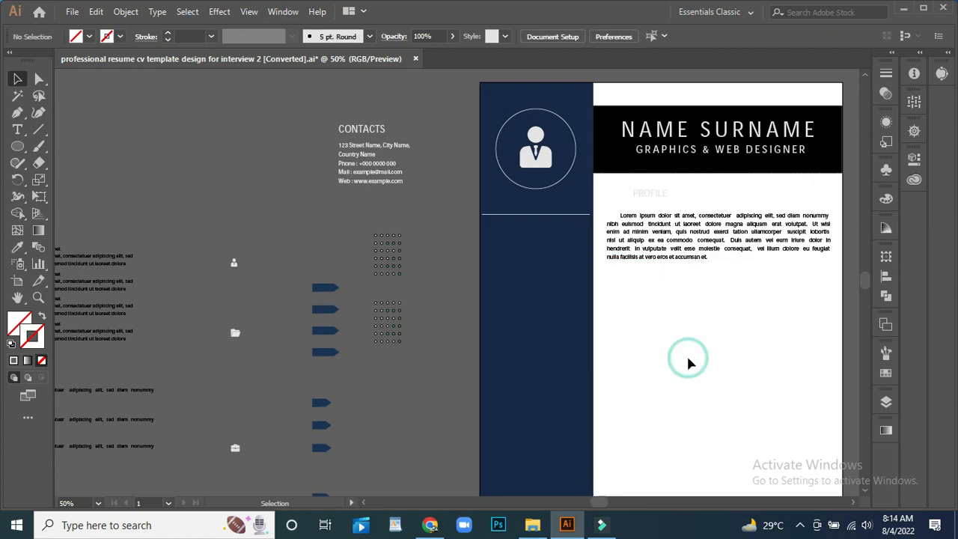
left_click(653, 212)
left_click(683, 311)
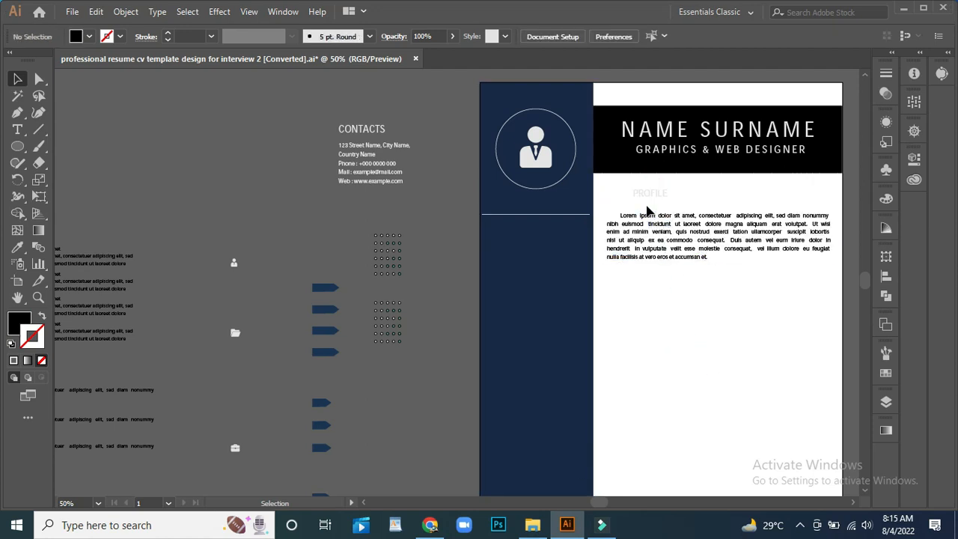
left_click(645, 218)
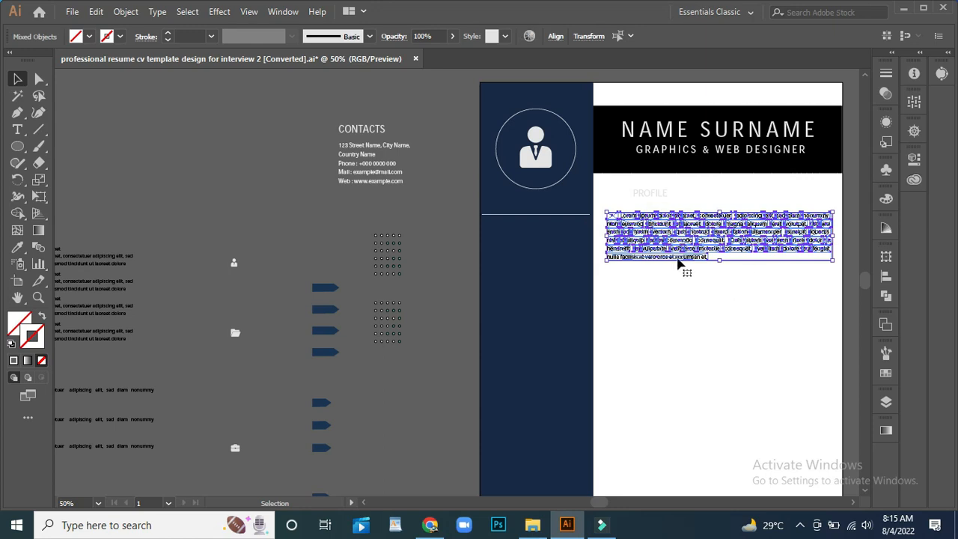
left_click(640, 196)
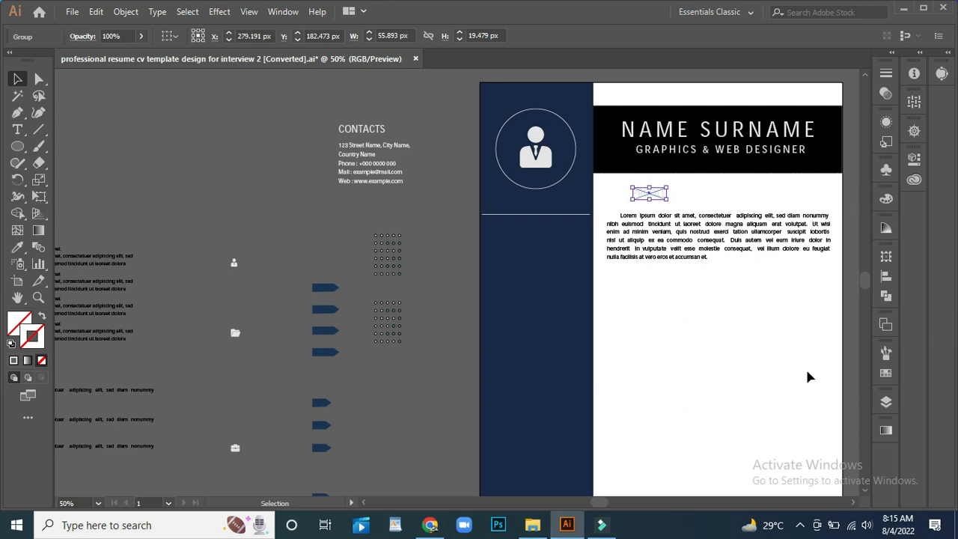
left_click(734, 394)
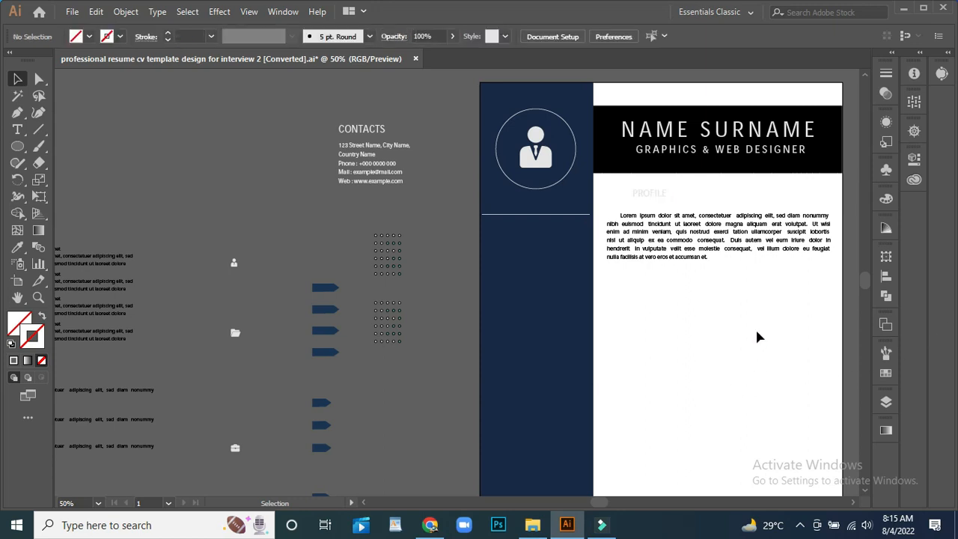
Step: Place the CONTACTS text block in the sidebar below the divider line and raise the line slightly
left_click(371, 173)
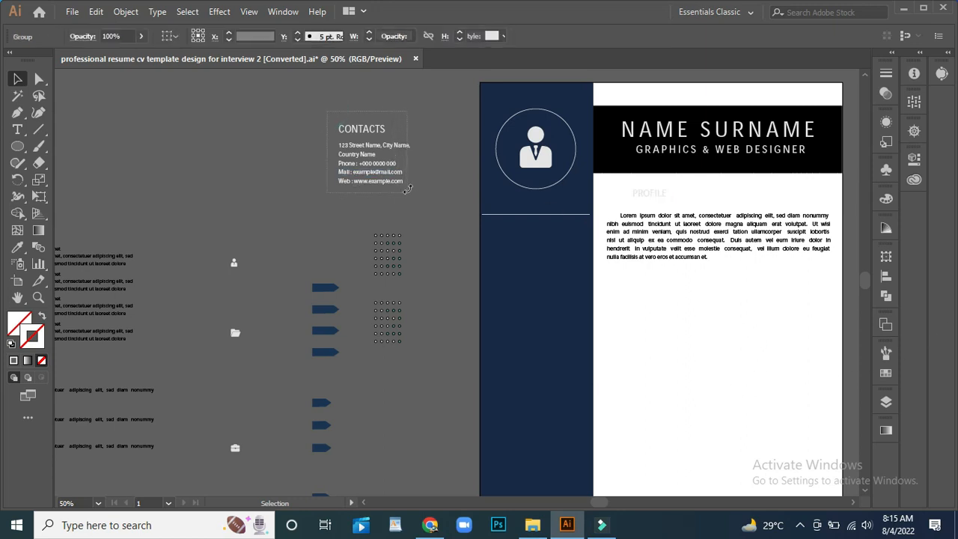
left_click_drag(367, 166, 514, 268)
left_click(422, 163)
left_click(524, 209)
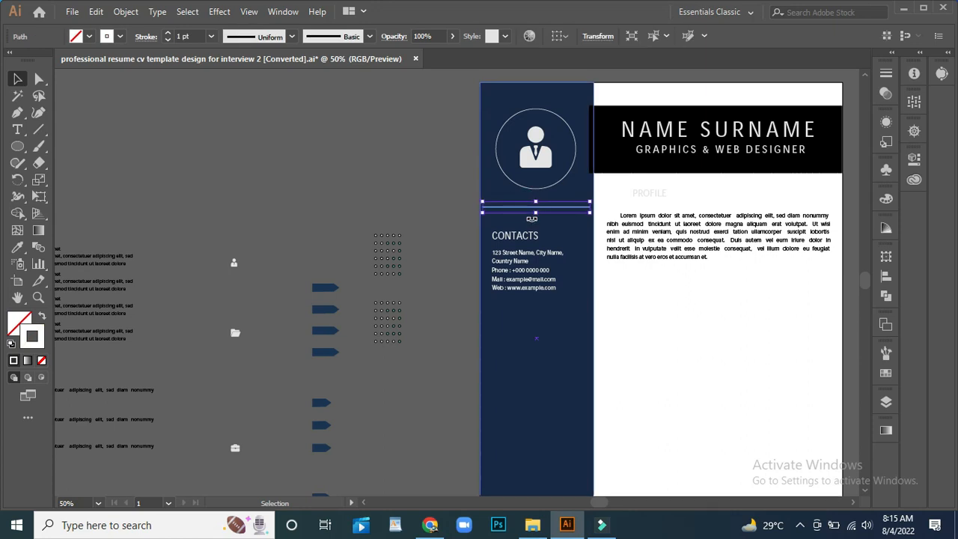
left_click(389, 150)
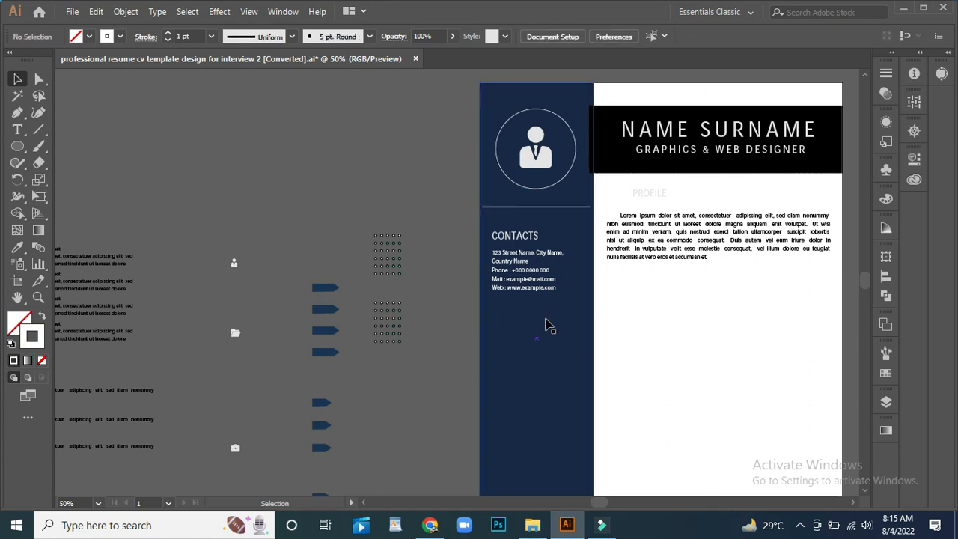
Step: Enlarge the CONTACTS block to about 137 by 118 px and move it up closer to the divider line
left_click(533, 285)
left_click_drag(564, 297, 571, 296)
left_click_drag(501, 260, 506, 254)
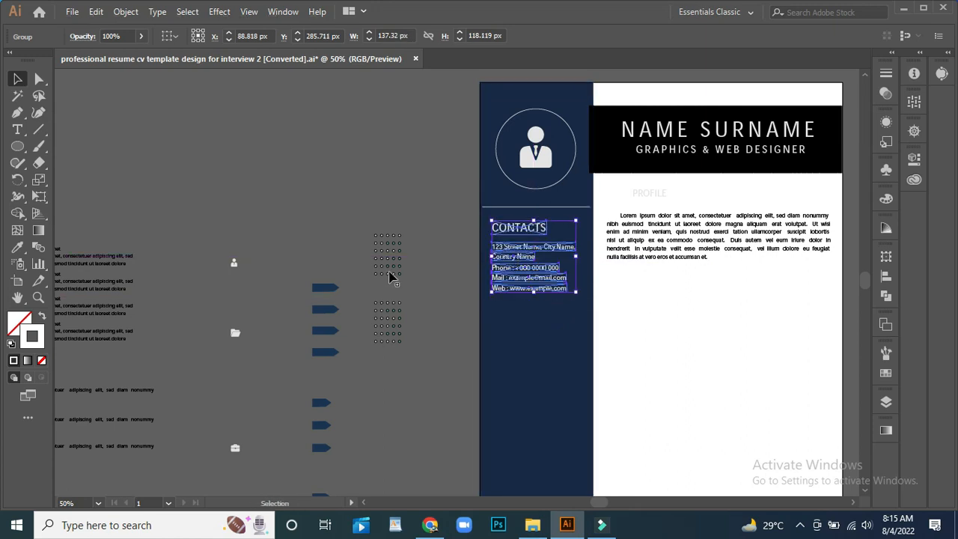
left_click(408, 205)
scroll(410, 209, "down", 1)
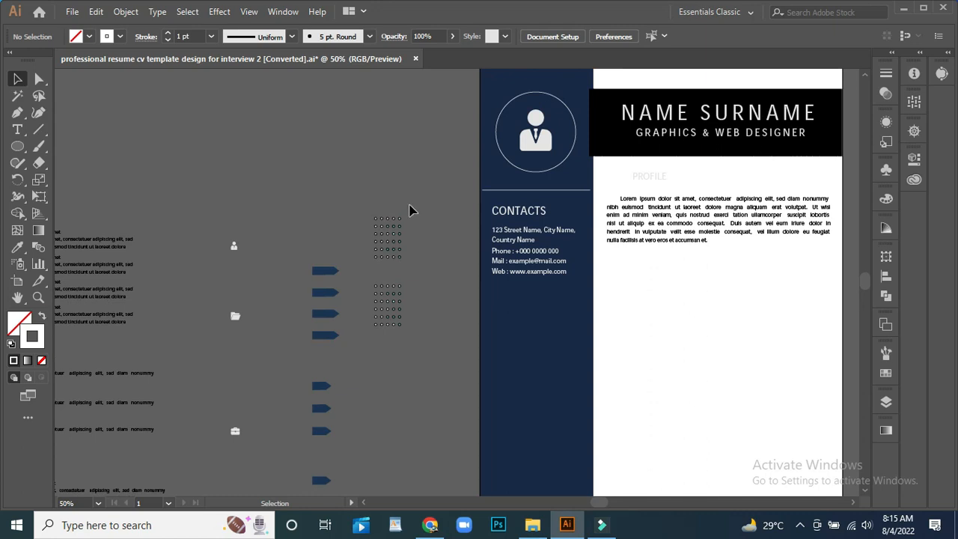
Step: Bring the LANGUAGES, SKILLS and REFERENCE text blocks across the pasteboard closer to the page
left_click_drag(264, 178, 629, 167)
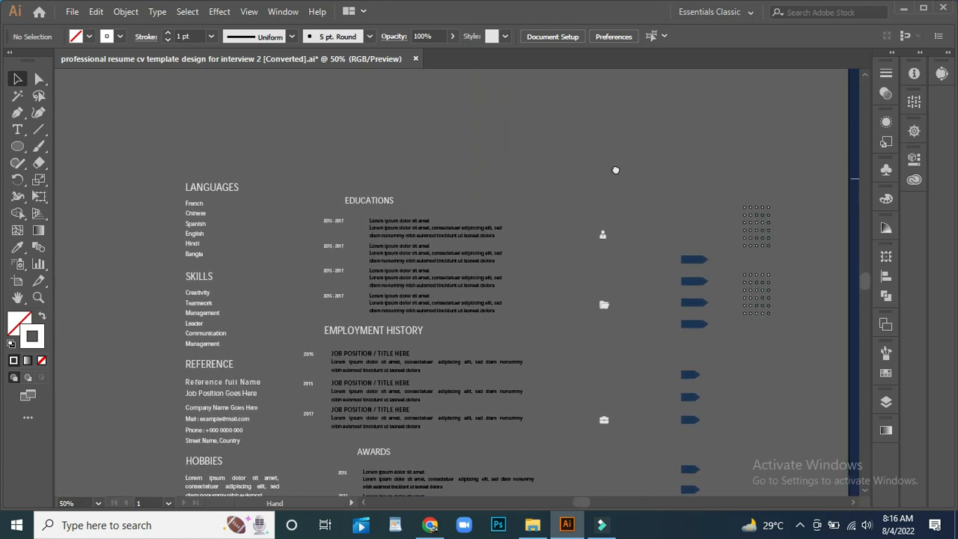
left_click_drag(193, 224, 622, 185)
scroll(259, 479, "down", 3)
left_click_drag(214, 278, 701, 369)
left_click_drag(620, 334, 283, 434)
Step: Place the LANGUAGES block below CONTACTS in the sidebar and resize it to about 107 by 154 px
left_click_drag(231, 110, 577, 338)
left_click_drag(522, 278, 534, 295)
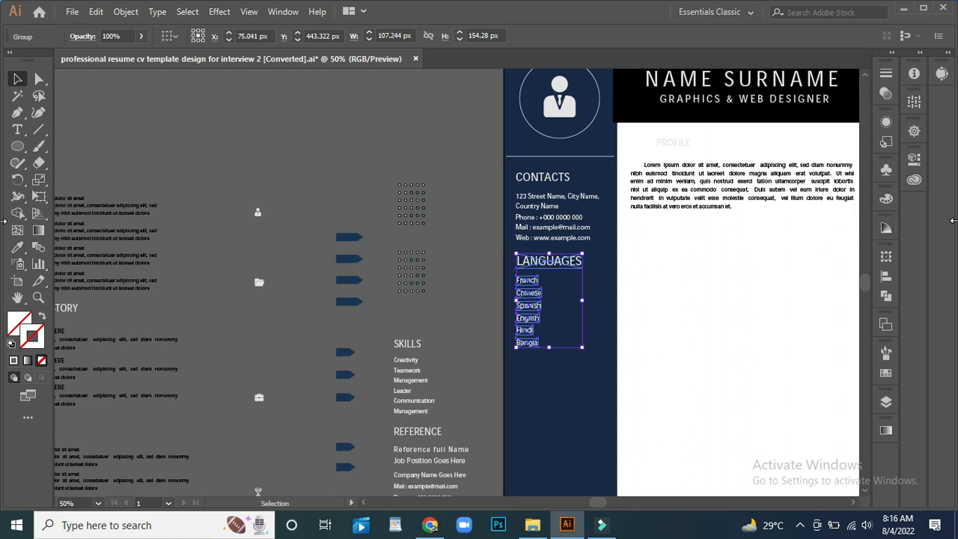
left_click(396, 158)
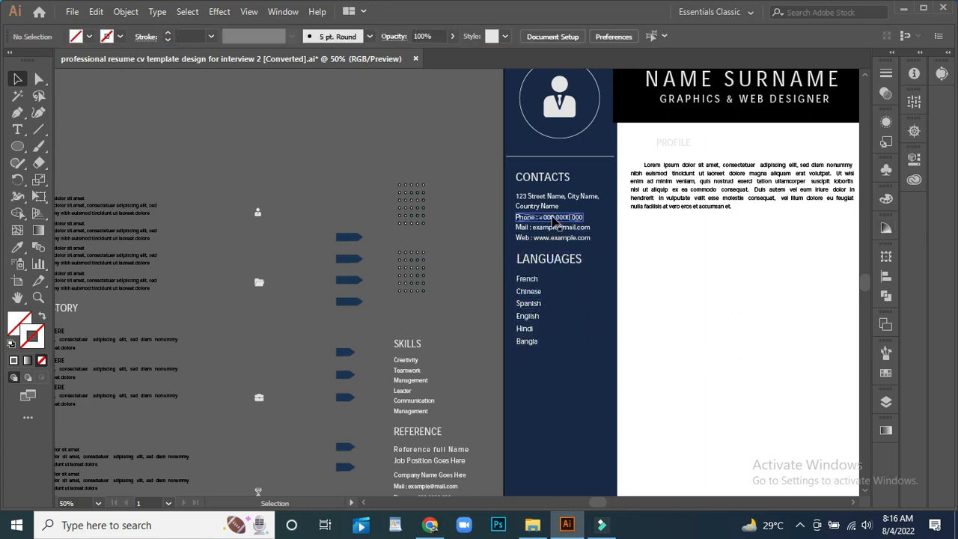
Step: Move the SKILLS and REFERENCE text blocks into the navy sidebar below the LANGUAGES block
left_click(558, 217)
left_click(545, 299, "shift")
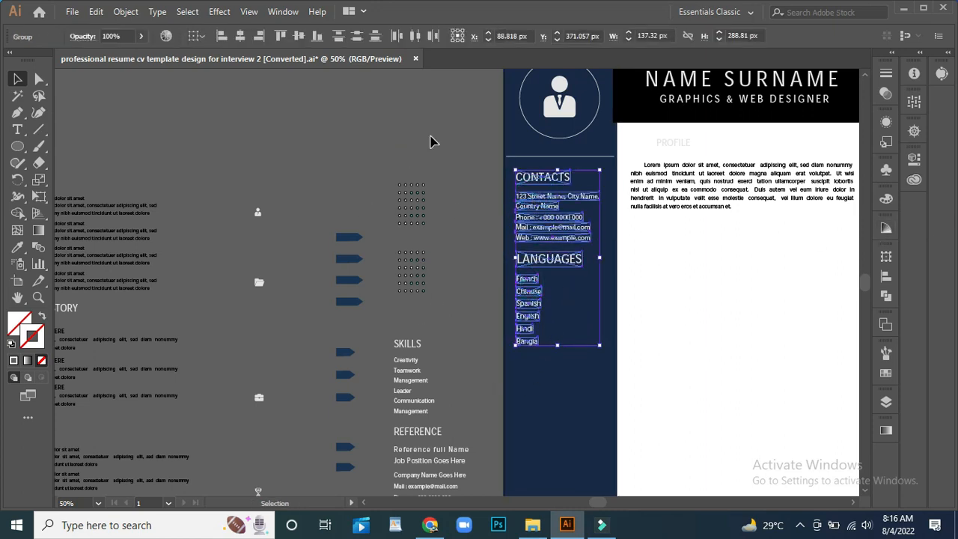
left_click(430, 141)
left_click(394, 341)
left_click(456, 306)
left_click(387, 325)
left_click(412, 462)
left_click_drag(413, 463, 530, 480)
scroll(656, 403, "down", 3)
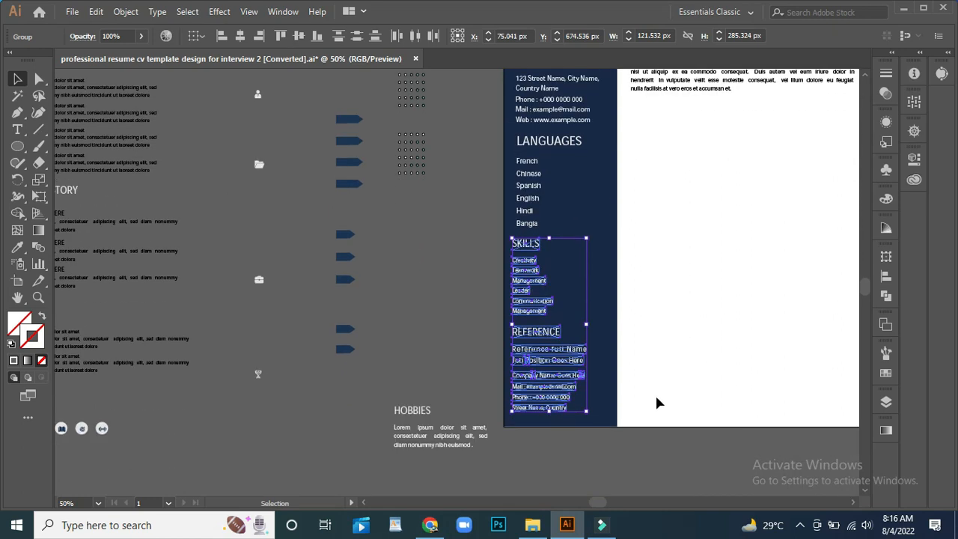
scroll(683, 393, "up", 2)
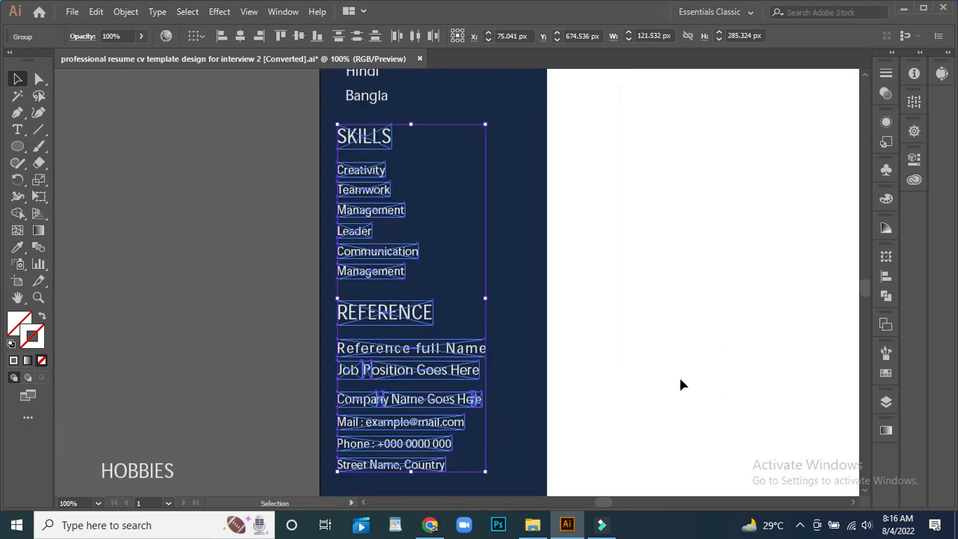
scroll(473, 381, "down", 1)
scroll(473, 382, "up", 3)
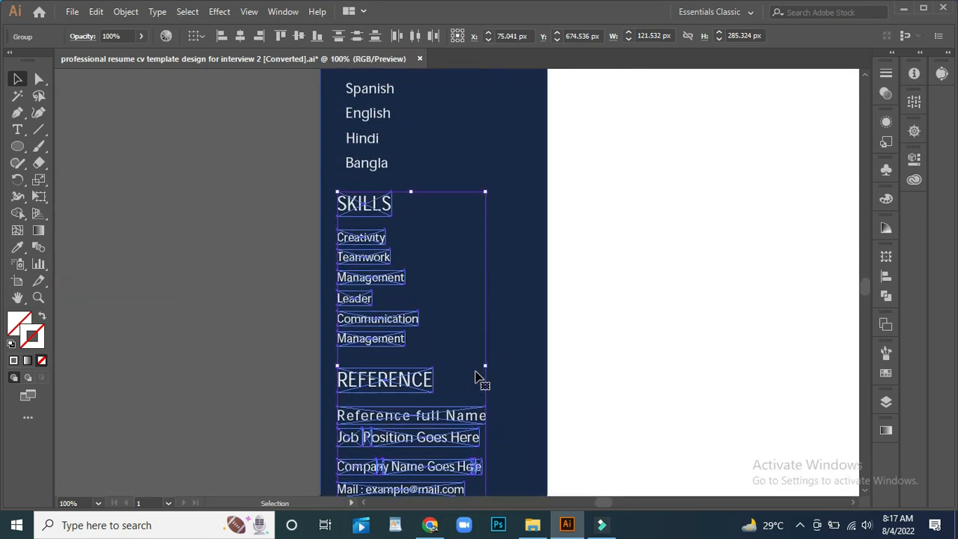
scroll(475, 380, "down", 3)
scroll(479, 378, "up", 1)
scroll(479, 374, "up", 1)
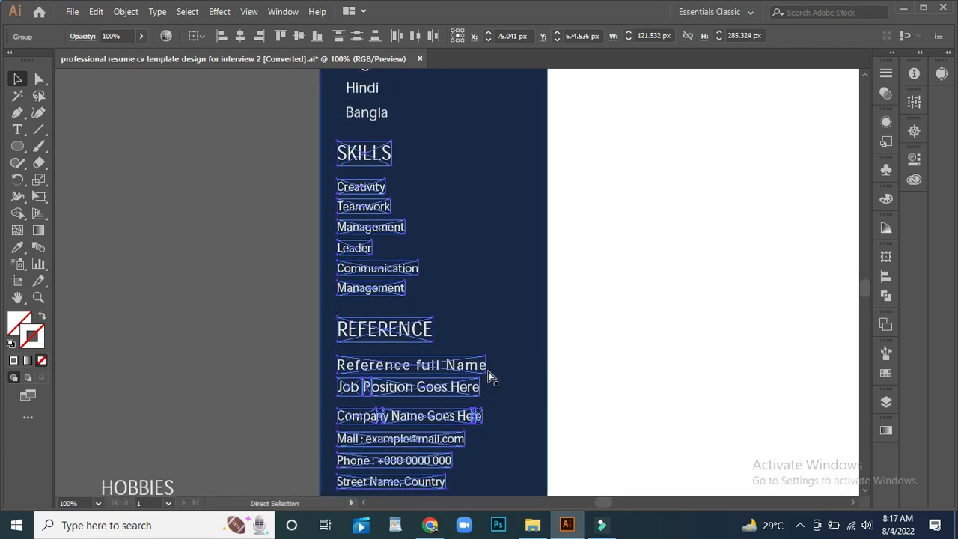
Step: Group the HOBBIES heading on the pasteboard with its Lorem ipsum paragraph
key("ctrl+minus")
key("ctrl+minus")
key("ctrl+minus")
left_click_drag(372, 279, 300, 339)
mouse_move(367, 321)
left_mouse_down()
mouse_move(381, 332)
mouse_move(368, 325)
left_mouse_up()
left_click(297, 325)
left_click_drag(291, 416, 198, 431)
left_click_drag(237, 118, 640, 381)
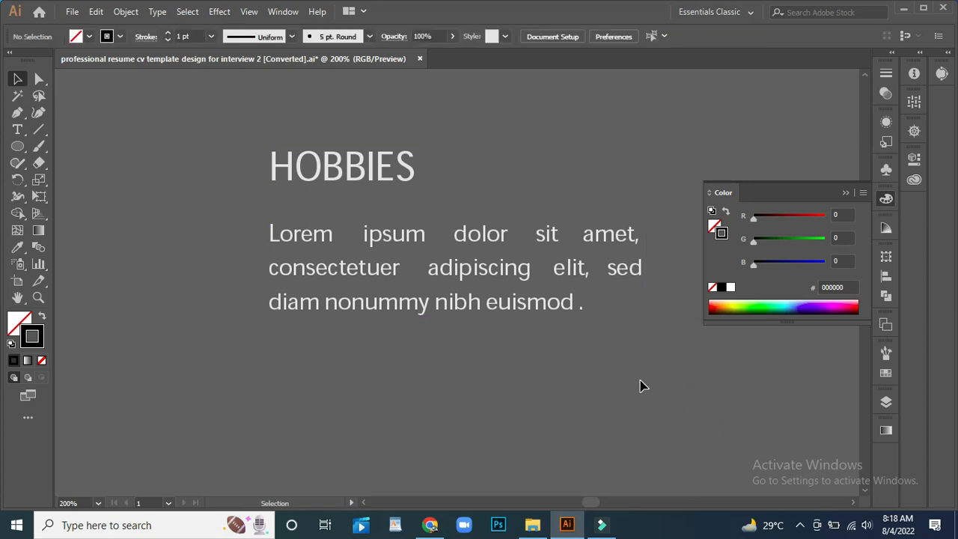
left_click_drag(318, 156, 650, 372)
key("a")
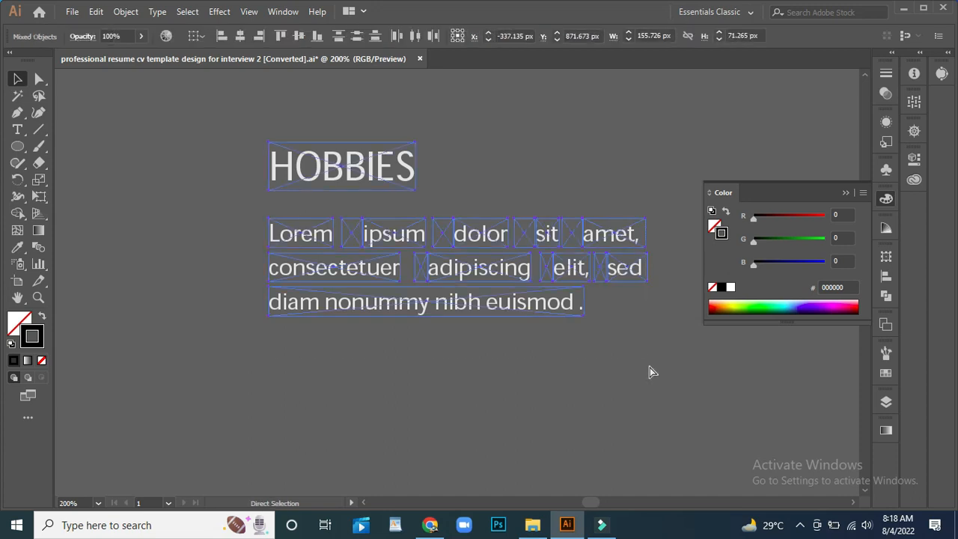
key("ctrl+g")
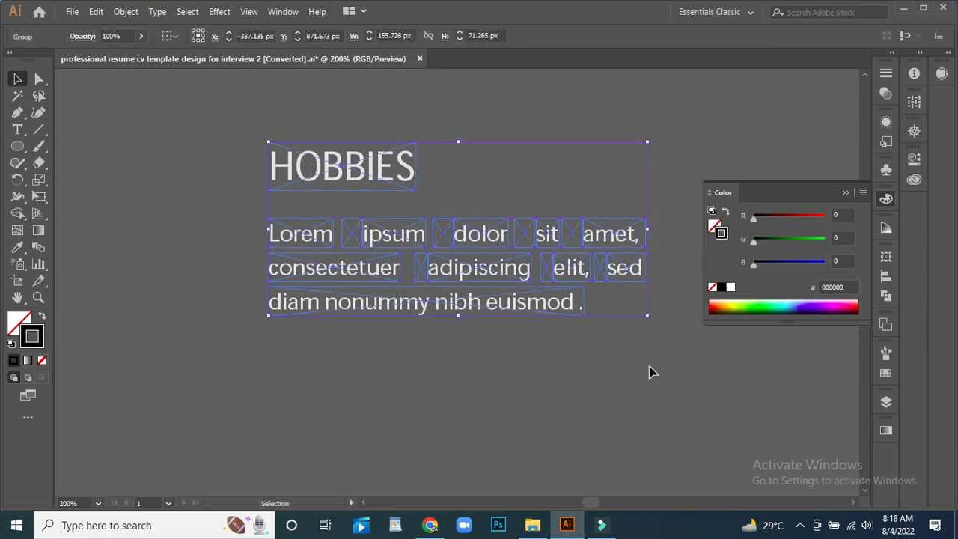
left_click(846, 193)
left_click(766, 248)
Step: Scale the CONTACTS, LANGUAGES, SKILLS and REFERENCE blocks together to about 110 by 462 px and move them up toward the divider line
key("space")
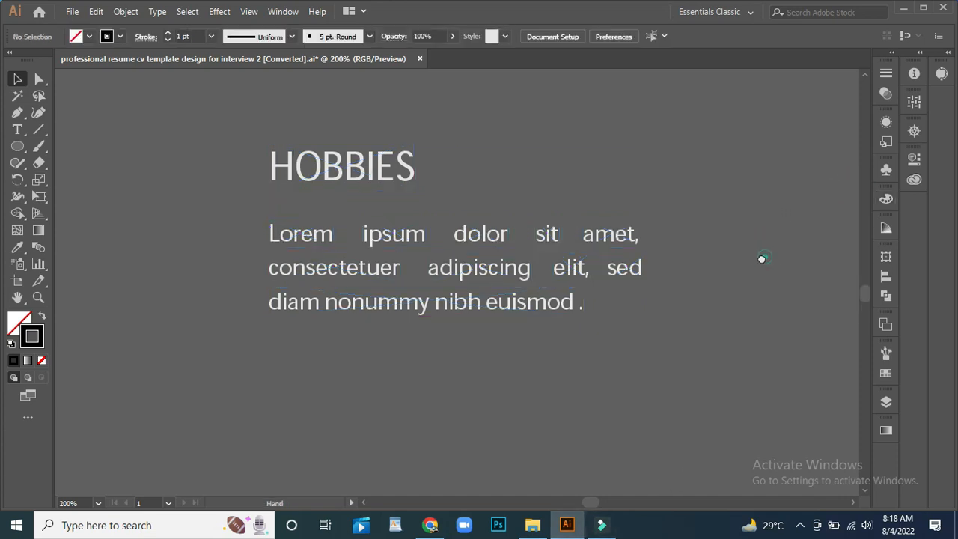
left_click_drag(761, 259, 103, 338)
left_click_drag(300, 249, 201, 363)
left_click_drag(285, 279, 64, 386)
key("ctrl+minus")
key("ctrl+minus")
key("ctrl+minus")
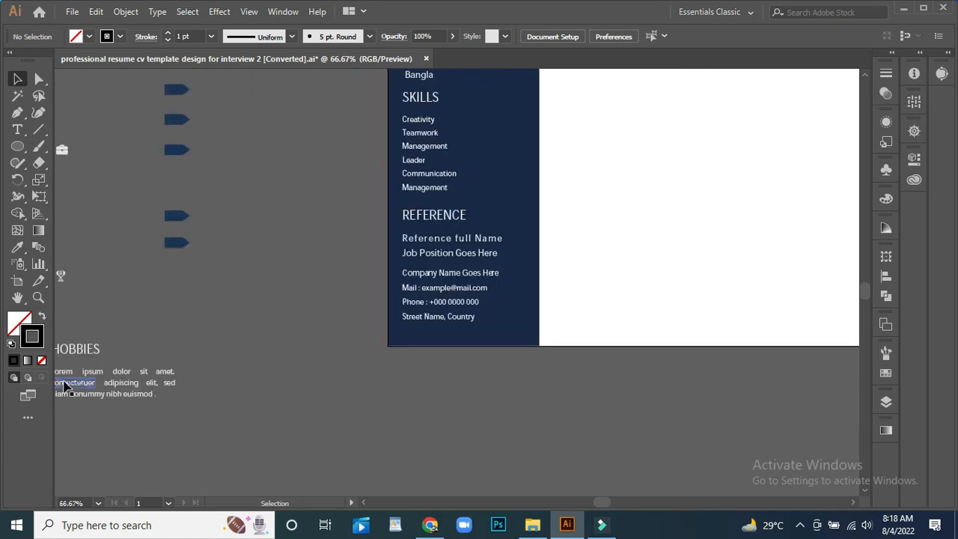
scroll(614, 289, "up", 8)
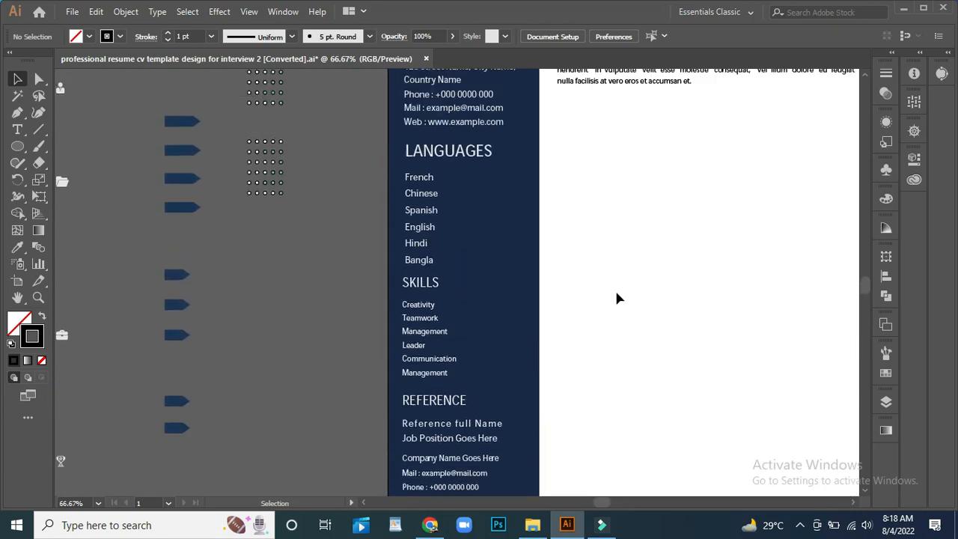
scroll(618, 298, "up", 1)
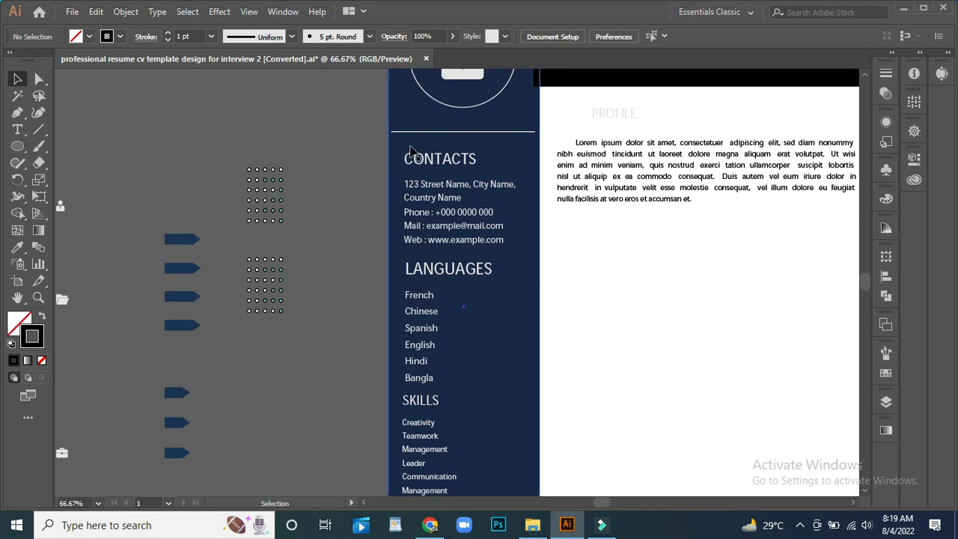
left_click(421, 161)
scroll(487, 207, "up", 3)
scroll(491, 214, "down", 6)
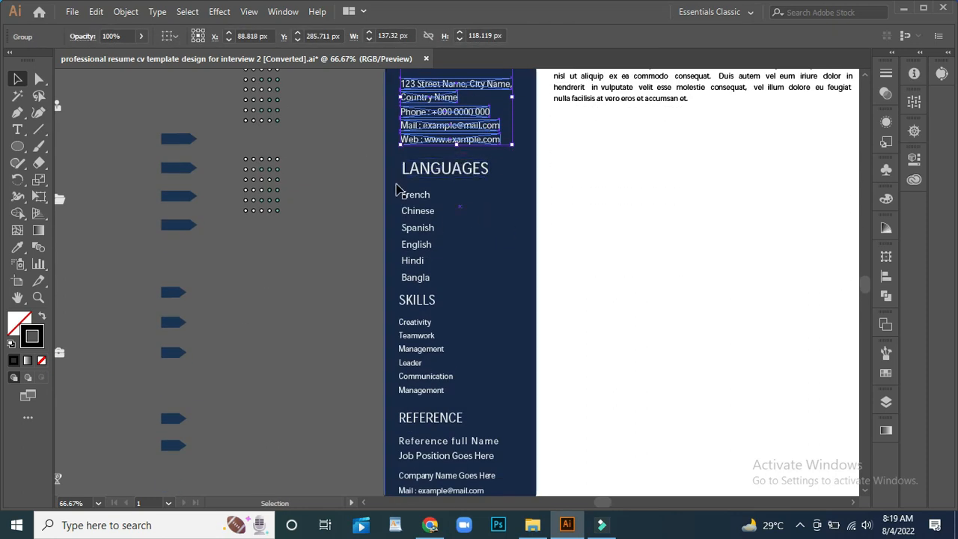
left_click(421, 177, "shift")
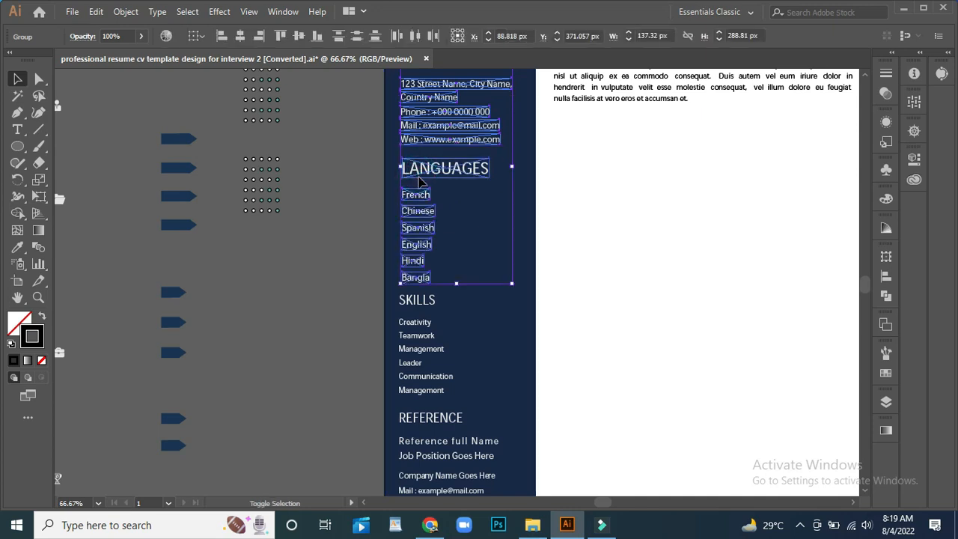
left_click(418, 326, "shift")
scroll(471, 289, "down", 3)
left_click(431, 213, "shift")
scroll(626, 250, "up", 2)
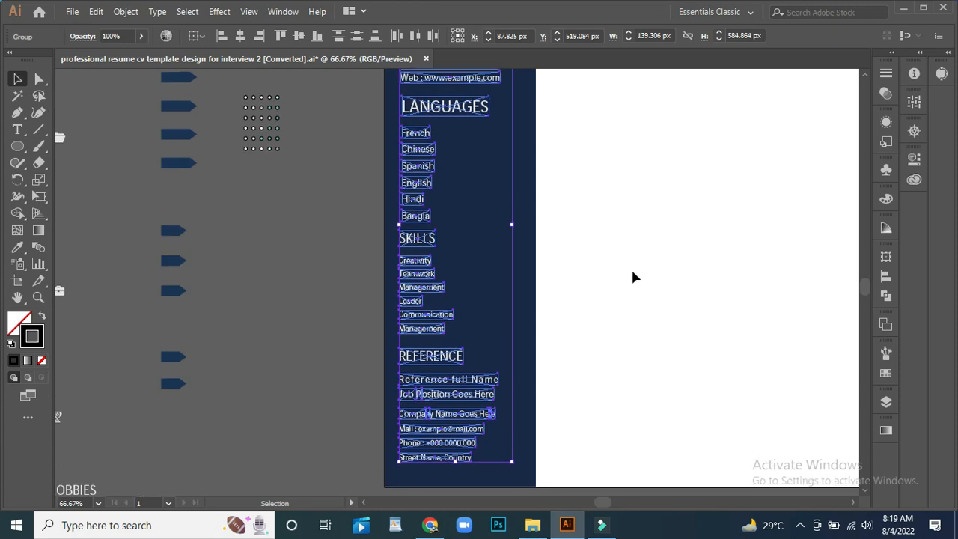
key("ctrl+minus")
left_click_drag(498, 463, 491, 445)
left_click_drag(437, 185, 432, 149)
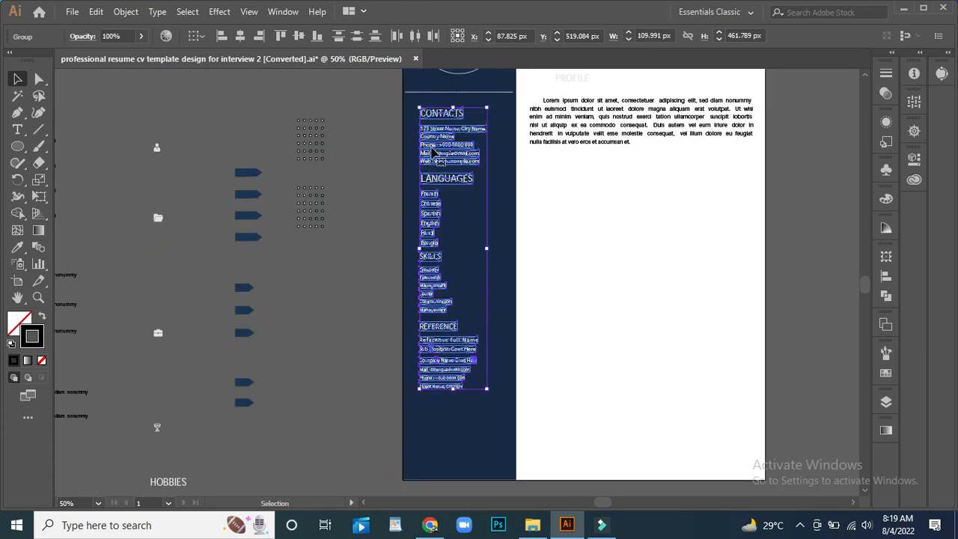
left_click(303, 407)
Step: Place the HOBBIES block in the sidebar below REFERENCE, resize it to fit and fine-tune its position
scroll(331, 397, "down", 1)
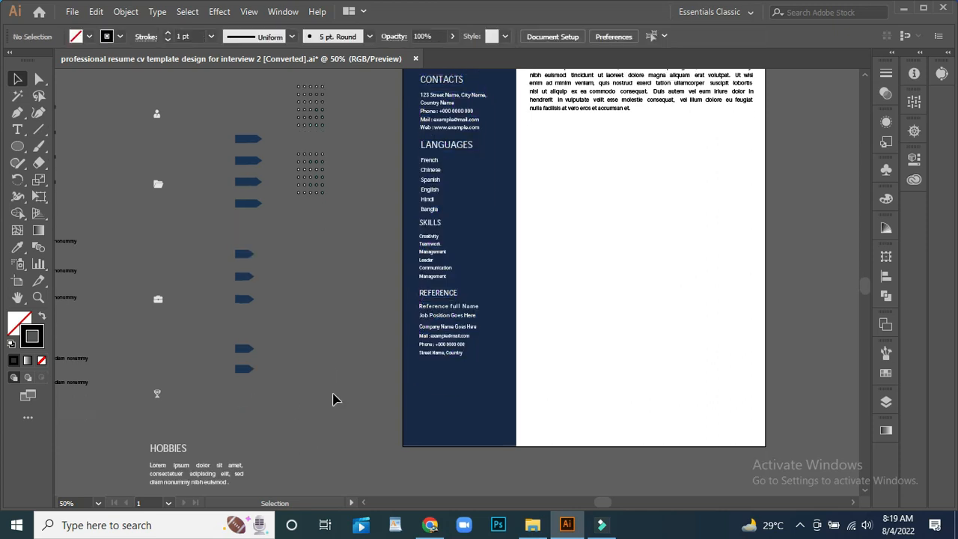
left_click_drag(183, 479, 454, 401)
left_click_drag(509, 412, 493, 405)
left_click_drag(431, 390, 428, 386)
left_click(346, 389)
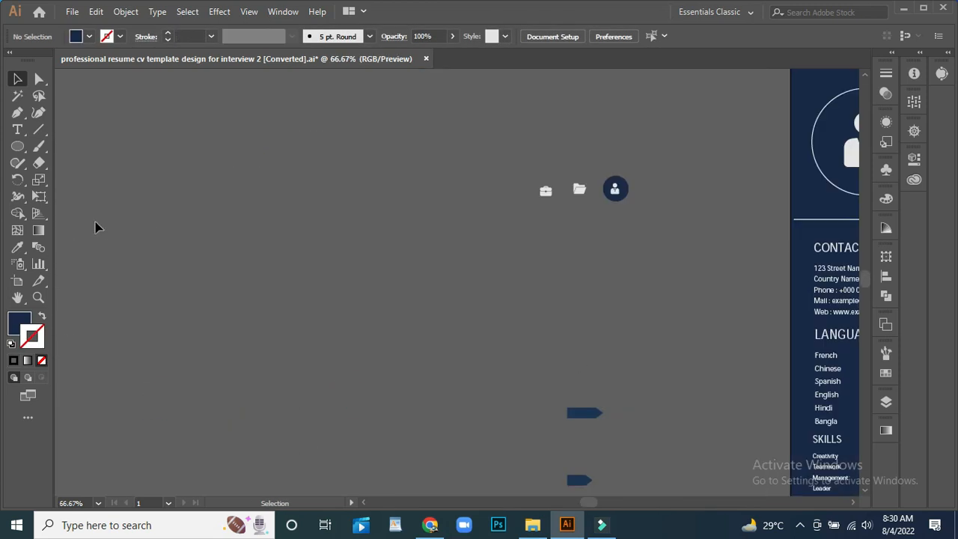
Step: Draw a long, thin navy rectangle on the empty pasteboard below the small icons
left_click(12, 145)
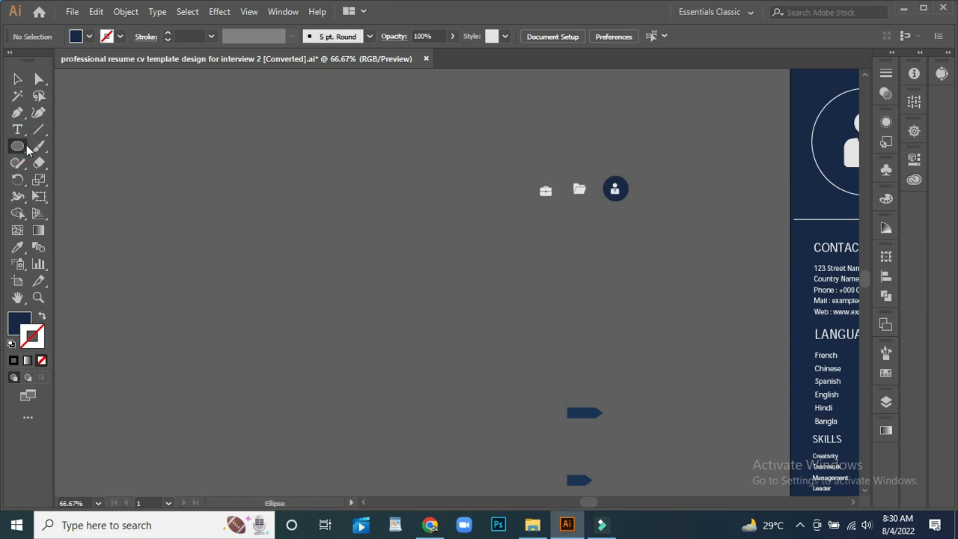
left_click_drag(20, 152, 67, 145)
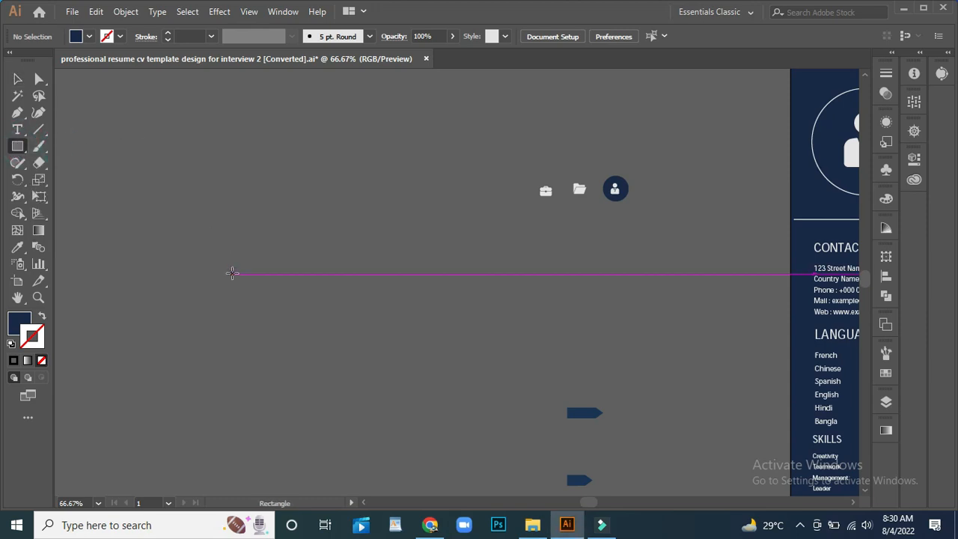
left_click_drag(217, 248, 556, 268)
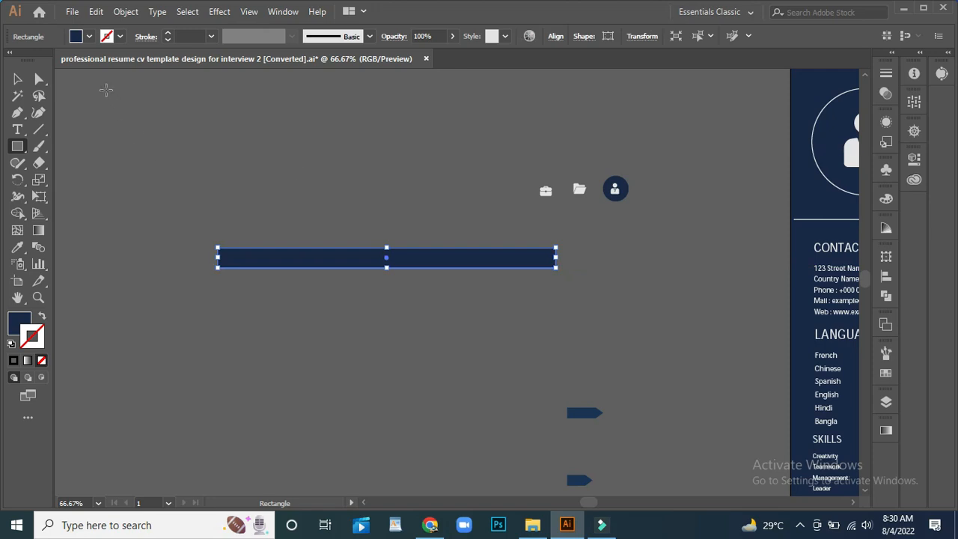
Step: Round the two right-hand corners of the navy bar, leaving its left end square
left_click(40, 80)
left_click(517, 224)
left_click_drag(529, 238, 598, 286)
left_click_drag(545, 263, 542, 260)
key("v")
left_click(203, 238)
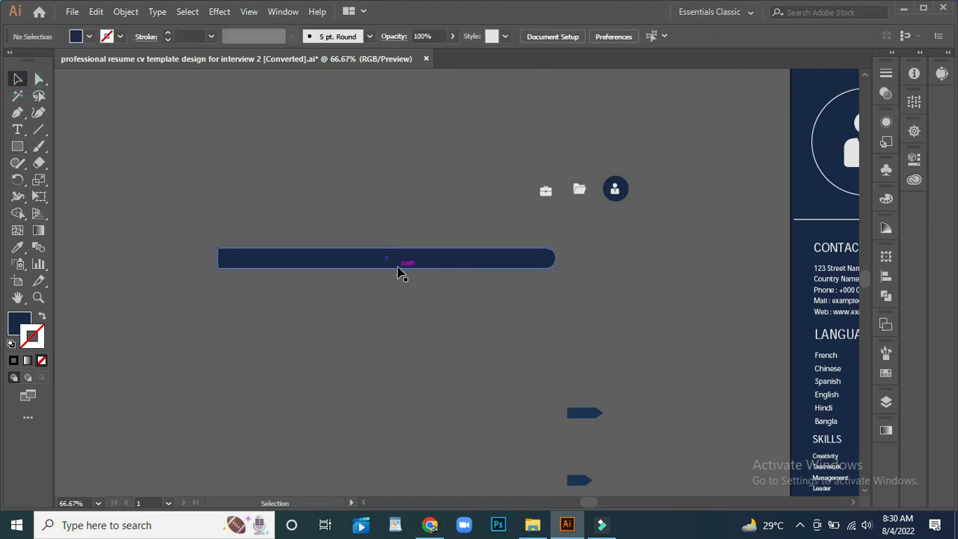
Step: Move the navy bar onto the page over the PROFILE heading and shorten its left end to the sidebar edge
left_click_drag(378, 258, 603, 257)
left_click_drag(631, 322, 117, 290)
left_click_drag(120, 220, 545, 167)
left_click_drag(349, 161, 422, 161)
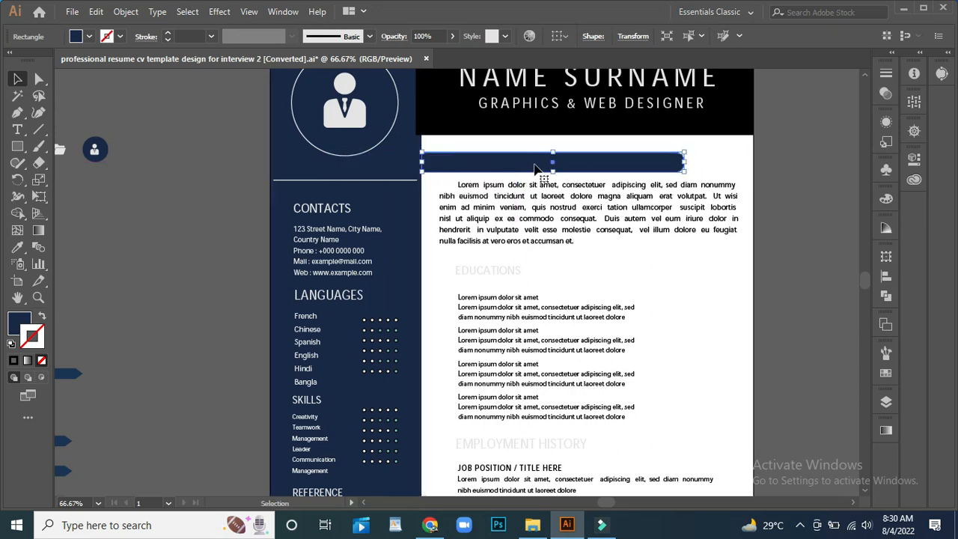
Step: Send the navy bar to the back so it sits behind the PROFILE heading, and select the heading
right_click(515, 162)
mouse_move(613, 384)
left_click(686, 430)
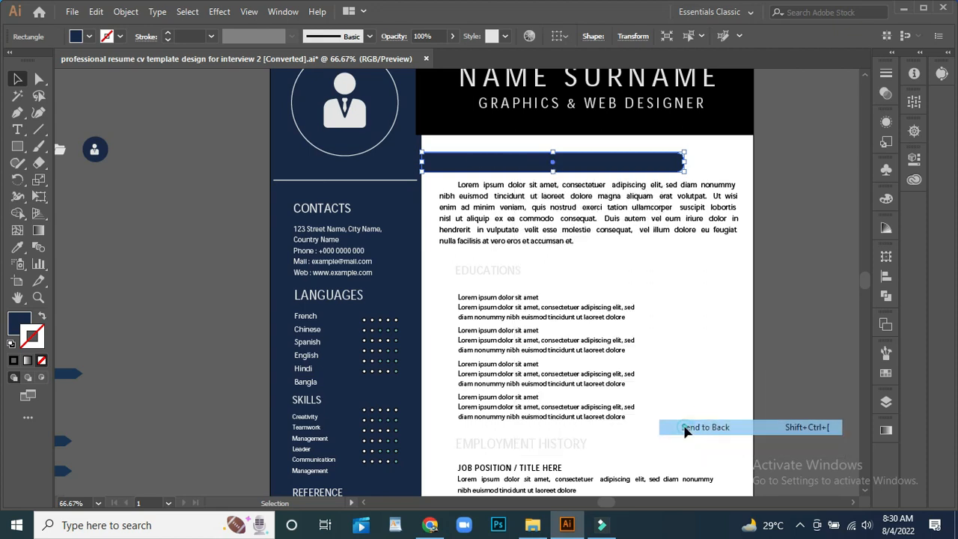
left_click(483, 165)
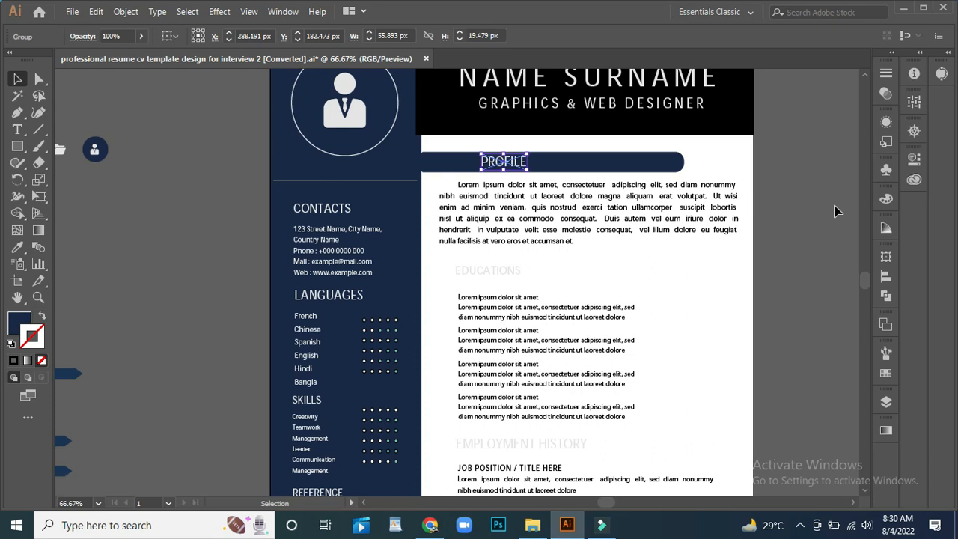
Step: Place the small person icon at the start of the PROFILE bar and extend the bar's left end slightly over the sidebar edge
left_click(95, 152)
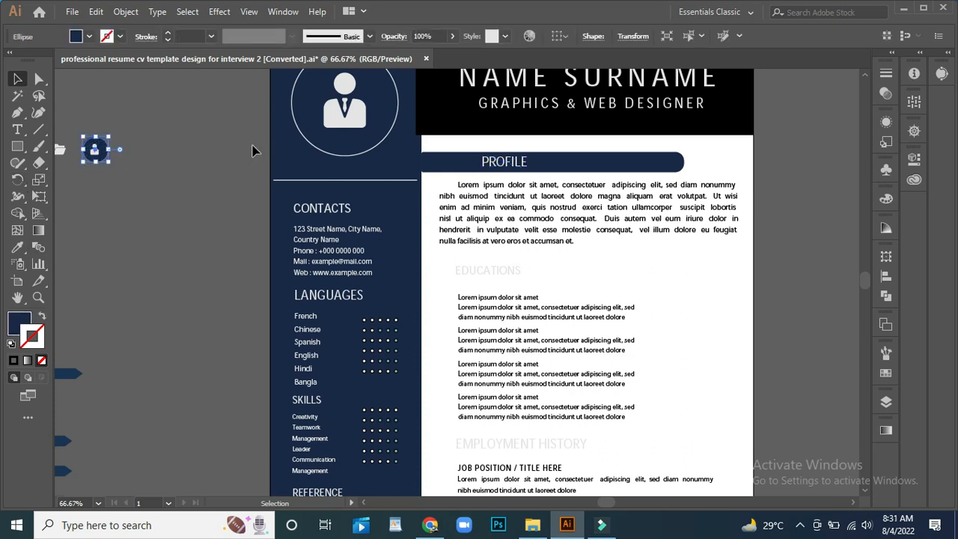
left_click_drag(94, 150, 417, 163)
left_click(422, 163)
scroll(446, 288, "down", 1)
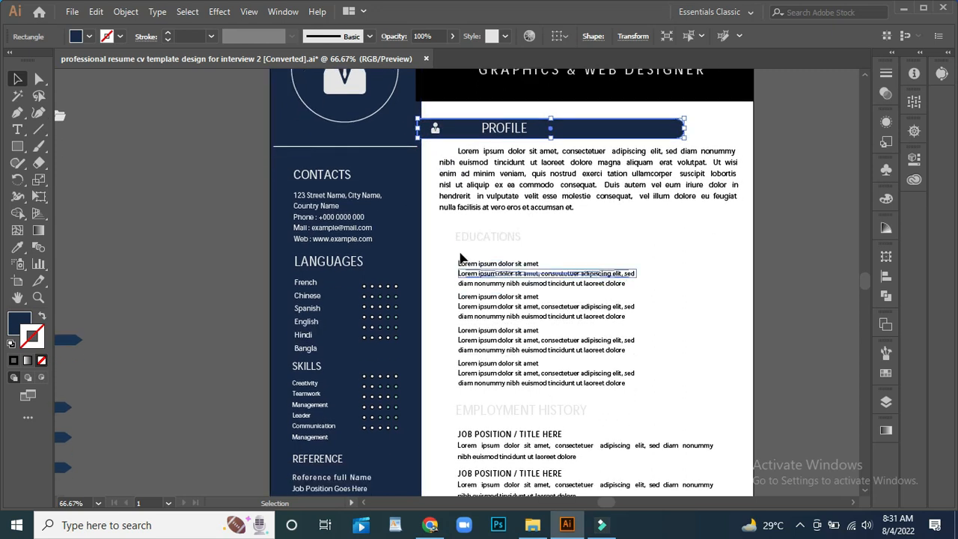
left_click(182, 235)
Step: Duplicate the PROFILE bar straight down and align the copy behind the EDUCATIONS heading
left_click(633, 126)
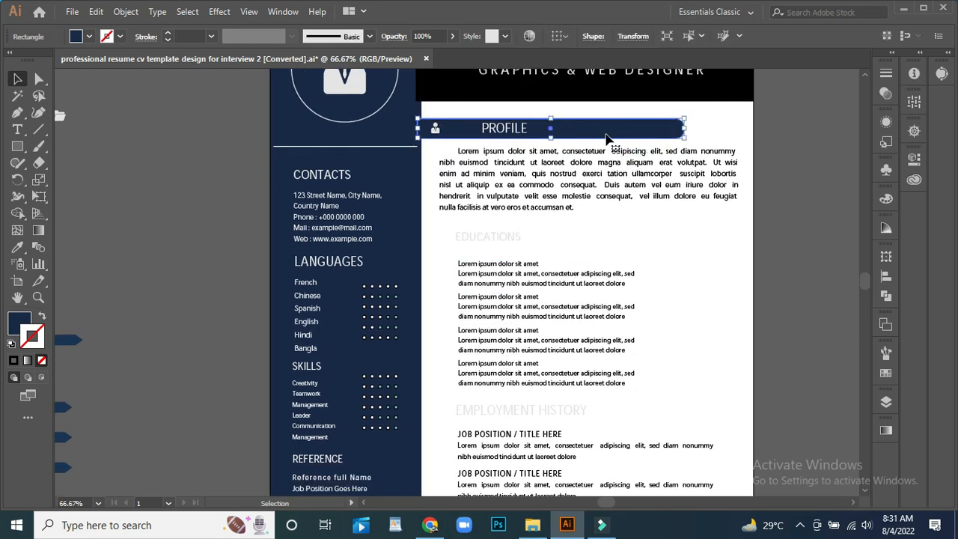
left_click_drag(600, 134, 610, 248)
left_click_drag(612, 244, 611, 241)
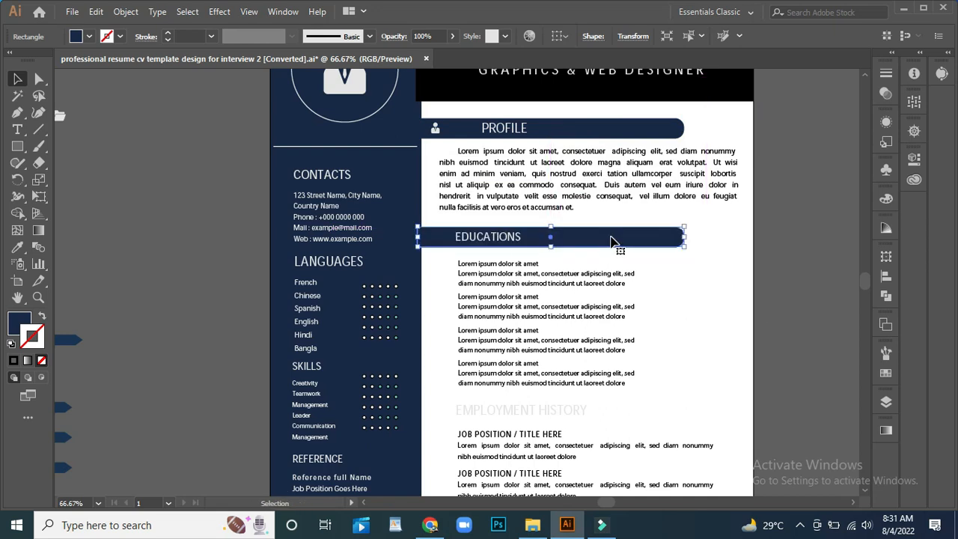
Step: Nudge the EDUCATIONS heading to the right within its navy bar
left_click(489, 241)
key("Right")
key("Right")
key("Right")
key("Right")
key("Right")
key("Right")
key("Right")
key("Right")
key("Right")
key("Right")
key("Right")
key("Right")
key("Right")
key("Right")
key("Right")
key("Right")
key("Right")
key("Right")
key("Right")
Step: Place the folder icon from the pasteboard at the start of the EDUCATIONS bar
left_click(109, 171)
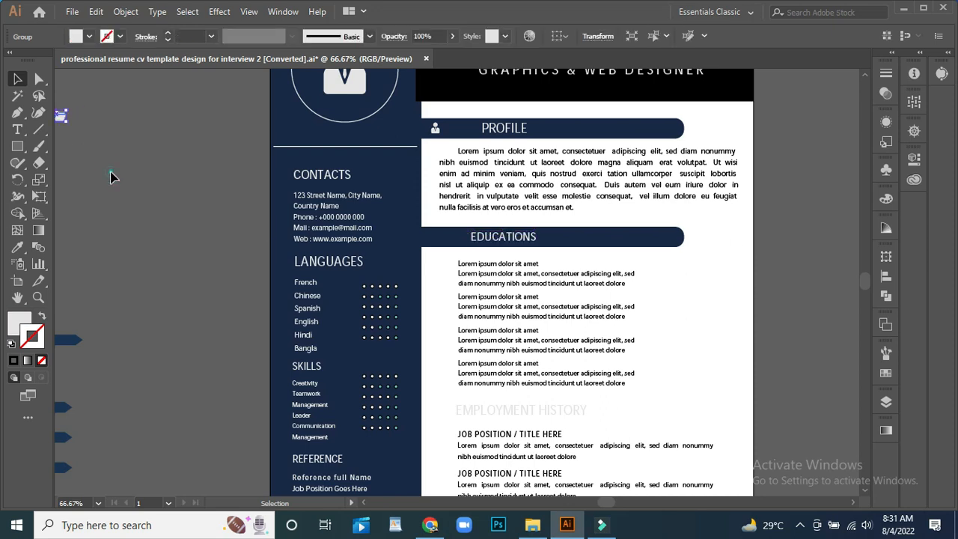
left_click_drag(108, 198, 209, 288)
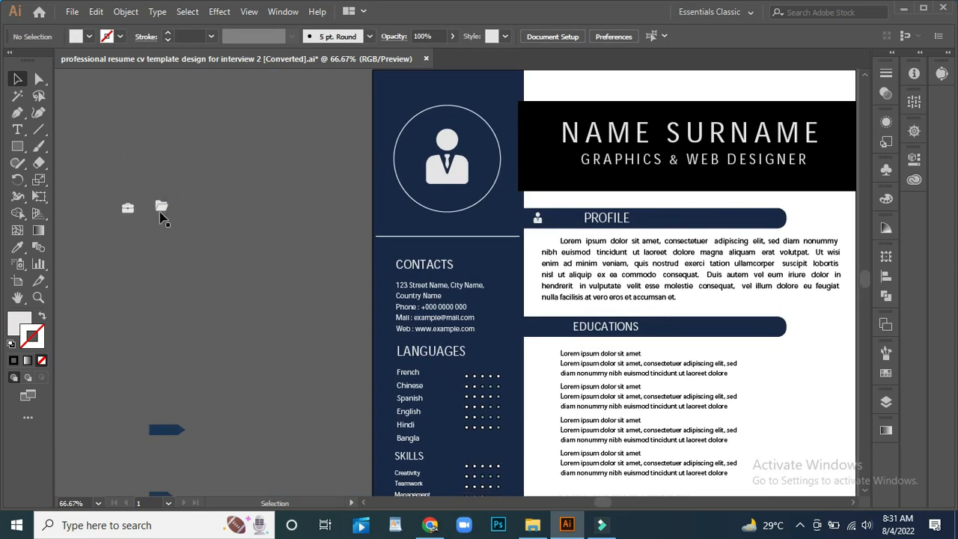
left_click(160, 210)
left_click_drag(163, 212, 543, 332)
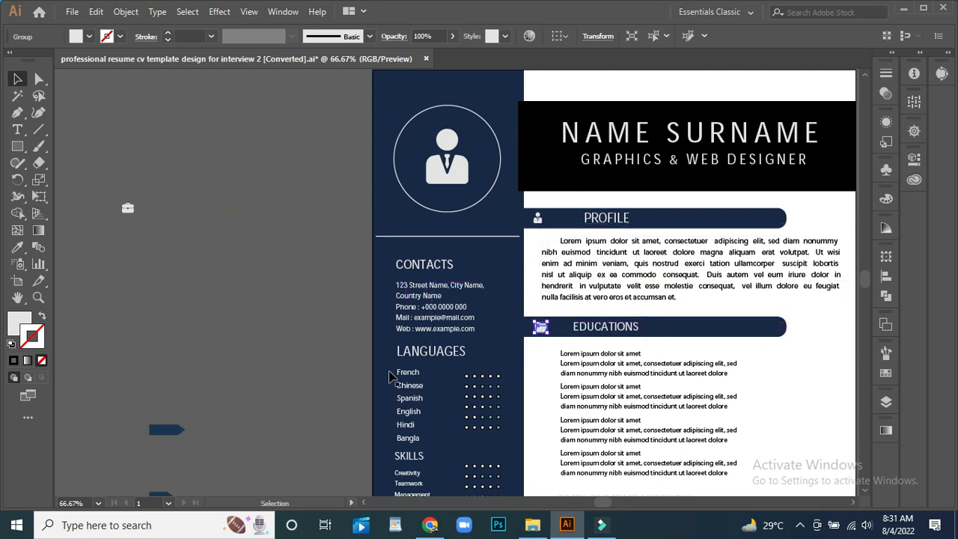
left_click(248, 360)
left_click(541, 326)
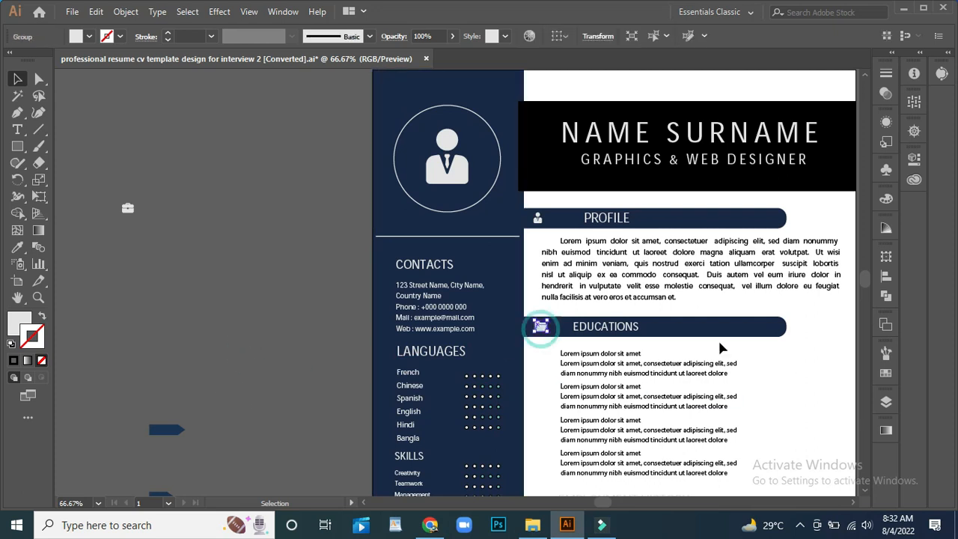
left_click(228, 310)
Step: Duplicate the EDUCATIONS bar straight down so the copy sits behind the EMPLOYMENT HISTORY heading
scroll(595, 391, "down", 1)
scroll(595, 390, "down", 7)
scroll(744, 291, "up", 1)
left_click_drag(793, 351, 570, 278)
left_click(512, 146)
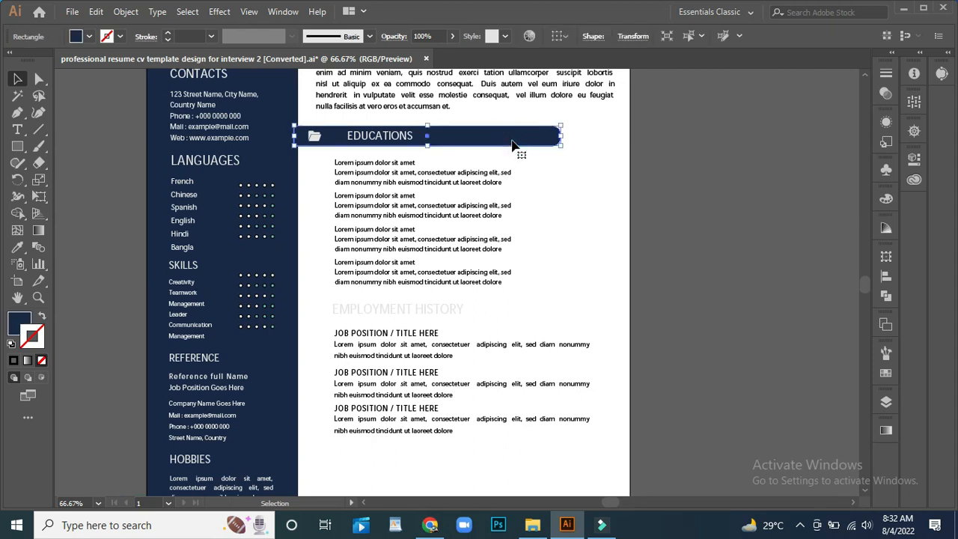
left_click_drag(513, 144, 509, 321)
key("shift")
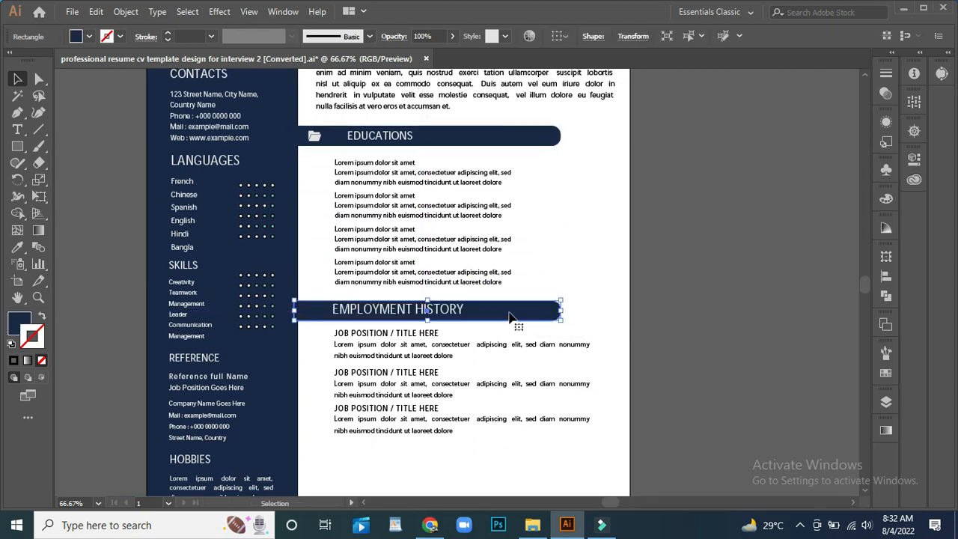
Step: Nudge the navy bar up behind the EMPLOYMENT HISTORY heading and shift the heading text to the right within it
key("Up")
left_click(438, 313)
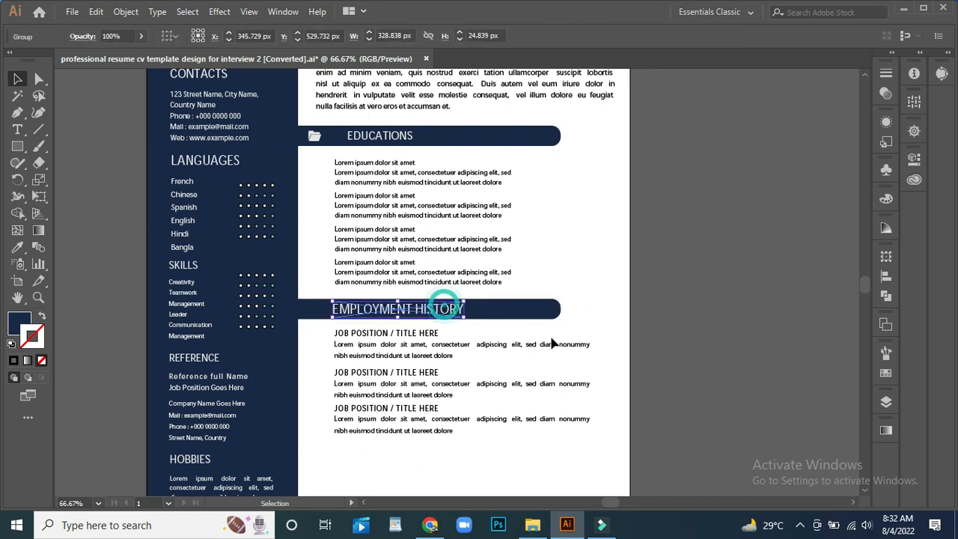
key("Right")
key("Right")
key("Right")
key("Right")
key("Right")
key("Right")
key("Right")
key("Right")
key("Right")
key("Right")
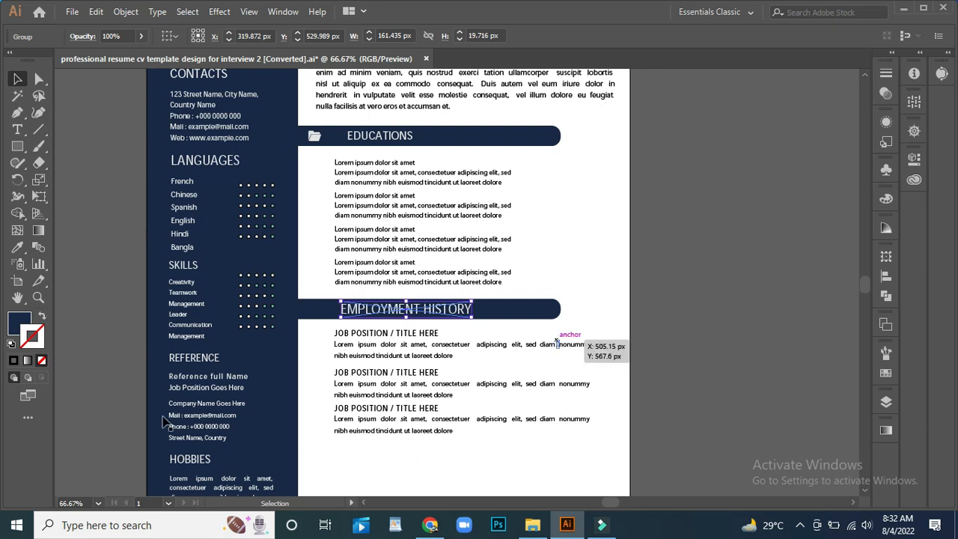
Step: Place the briefcase icon from the pasteboard at the start of the EMPLOYMENT HISTORY bar
left_click(97, 220)
left_click_drag(91, 217, 469, 345)
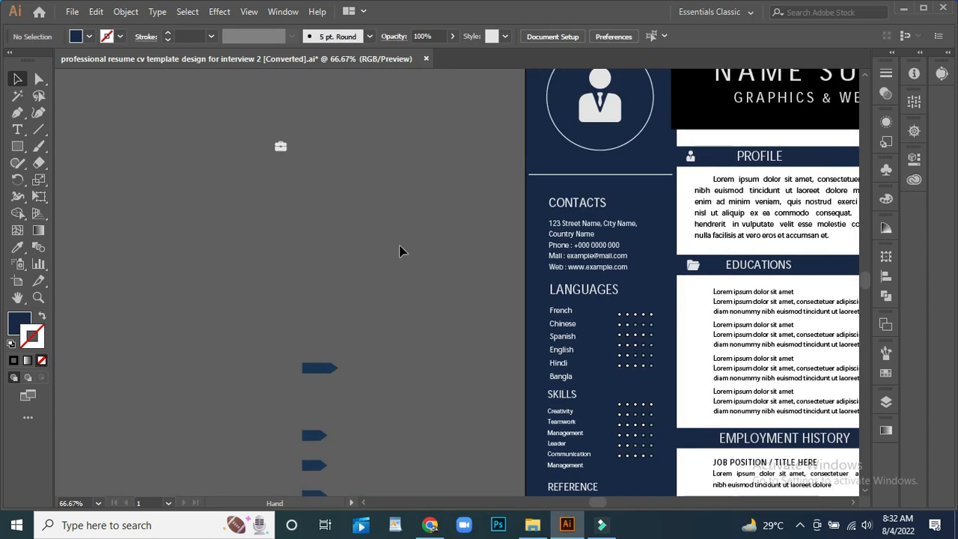
left_click(280, 148)
left_click_drag(281, 151, 689, 440)
left_click(430, 284)
left_click_drag(481, 331, 195, 293)
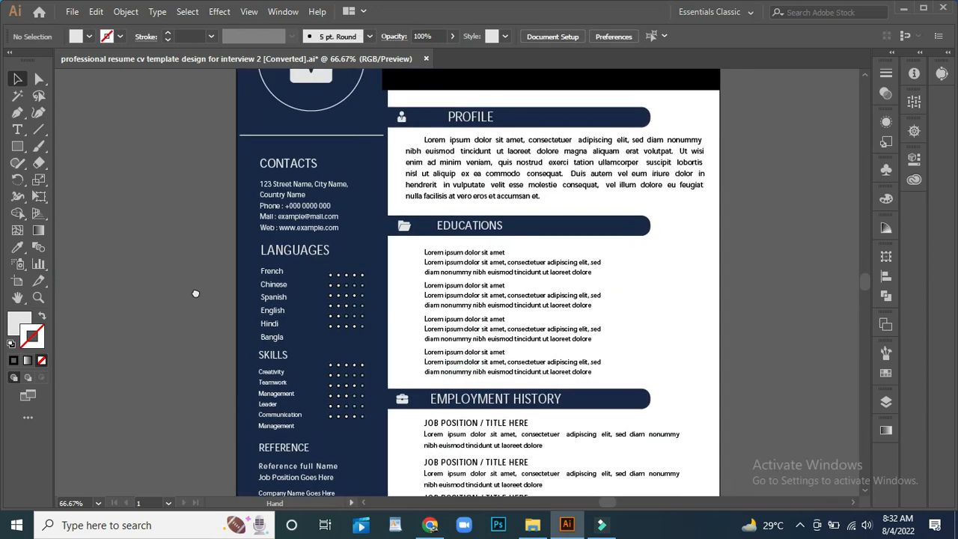
Step: Fine-tune the briefcase and folder icons slightly to the right so the section icons line up in their bars
left_click(406, 398)
key("Right")
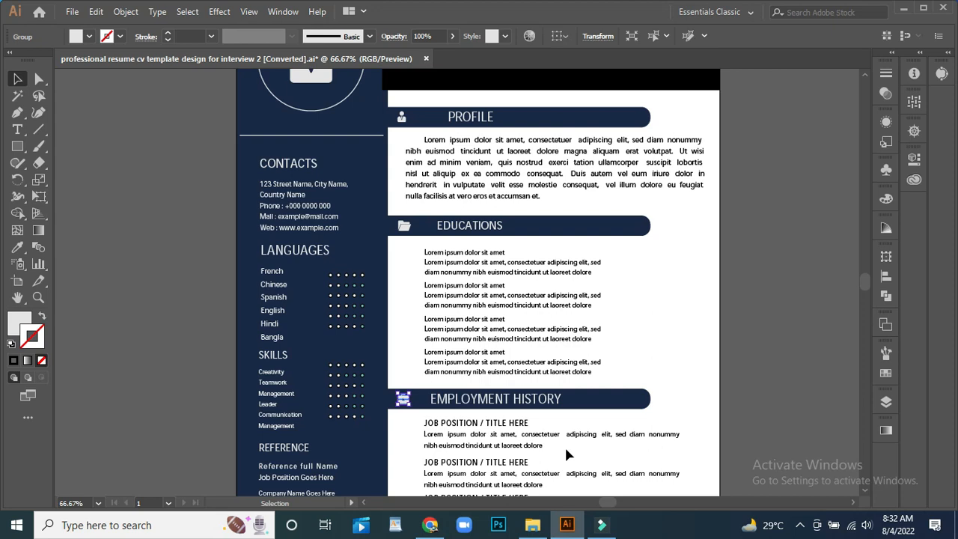
left_click(404, 226)
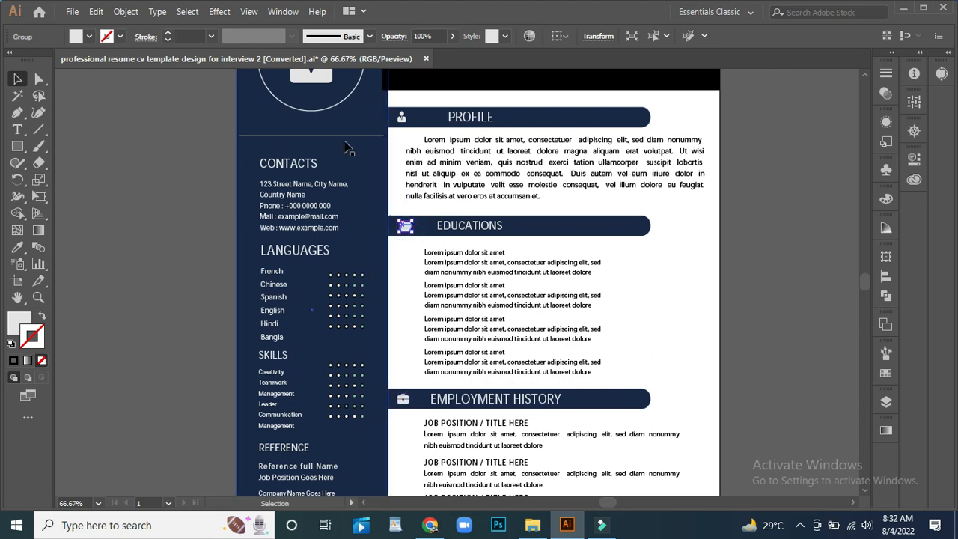
left_click(402, 118)
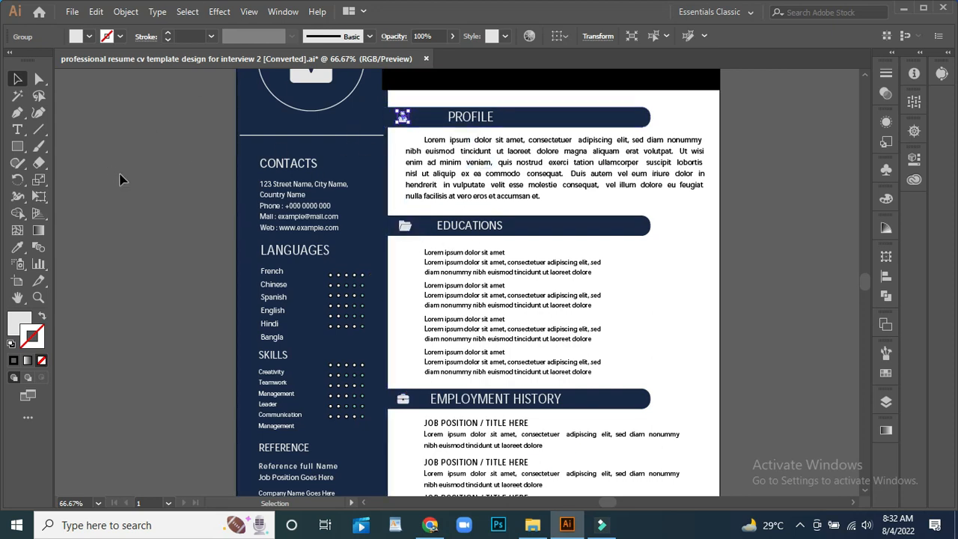
left_click(186, 164)
Step: Place two dot grids with black outlines side by side in the empty area below the last job position, copied from the sidebar dots
scroll(187, 161, "down", 4)
scroll(187, 159, "up", 1)
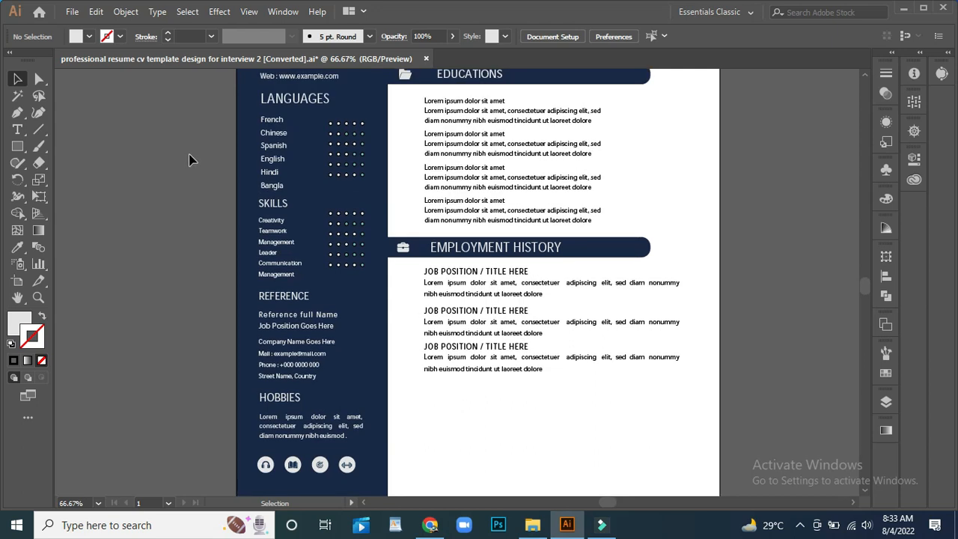
scroll(547, 195, "up", 3)
scroll(548, 196, "down", 4)
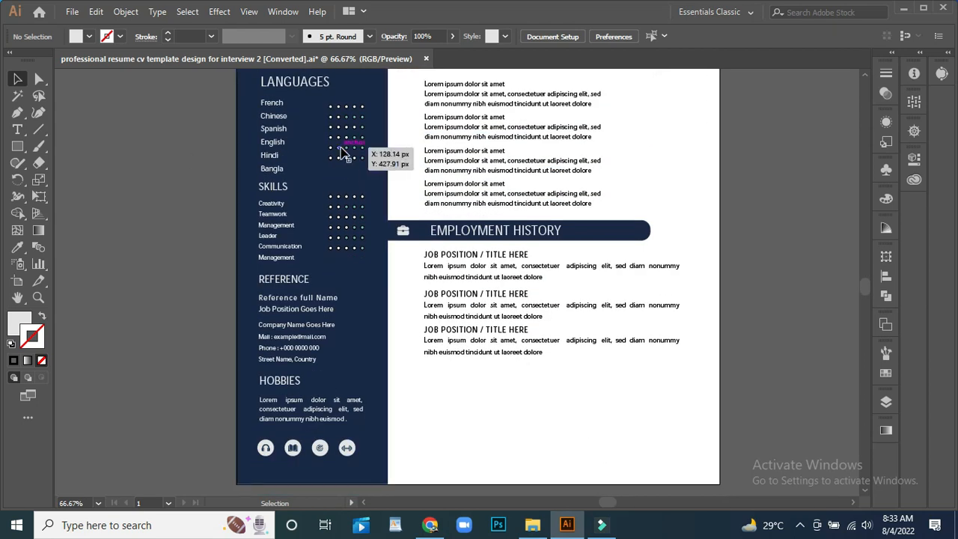
left_click(343, 152)
left_click_drag(342, 152, 475, 374)
left_click_drag(496, 332, 583, 385)
left_click_drag(464, 410, 518, 409)
left_click(444, 457)
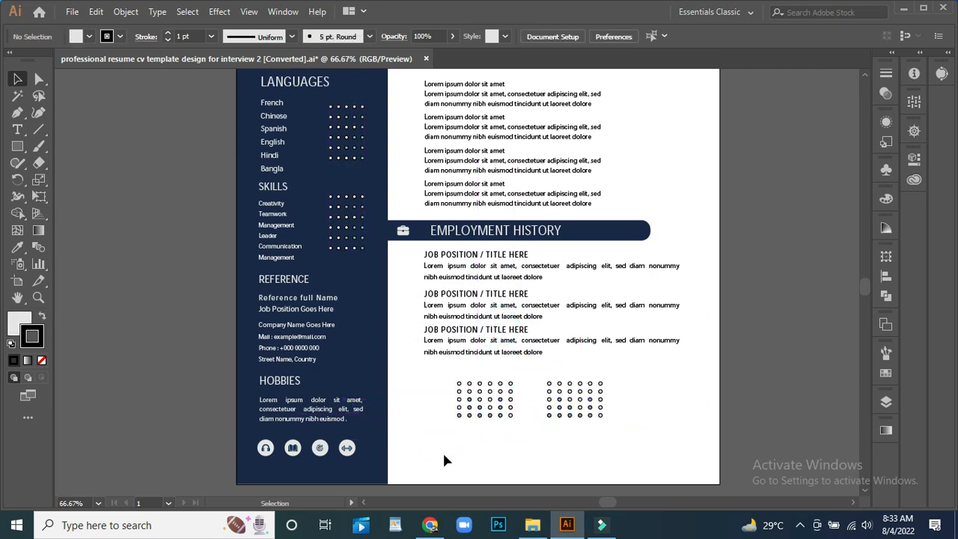
Step: Export the resume to the Desktop as an RGB JPEG with Maximum quality 10 and High (300 ppi) resolution
scroll(684, 377, "up", 6)
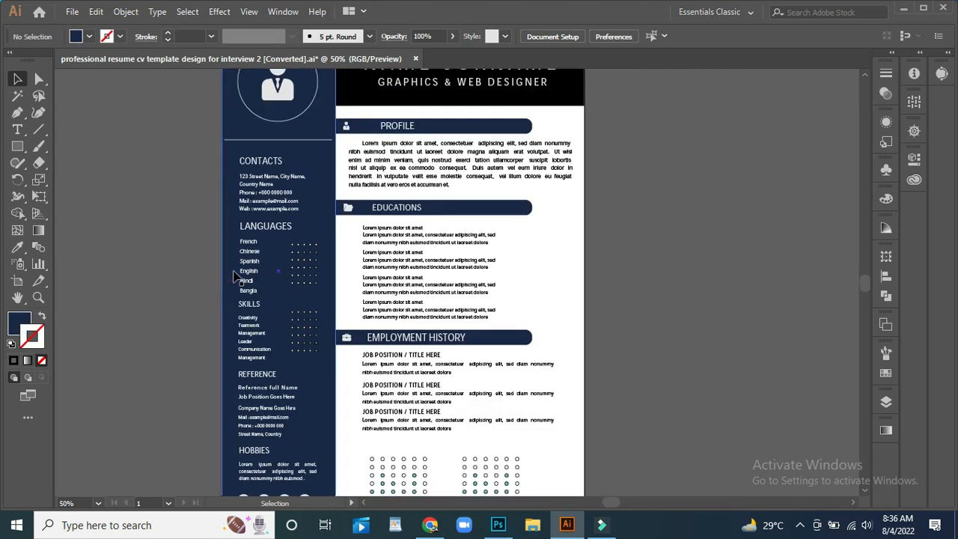
scroll(235, 271, "down", 6)
scroll(235, 271, "up", 6)
scroll(237, 276, "up", 2)
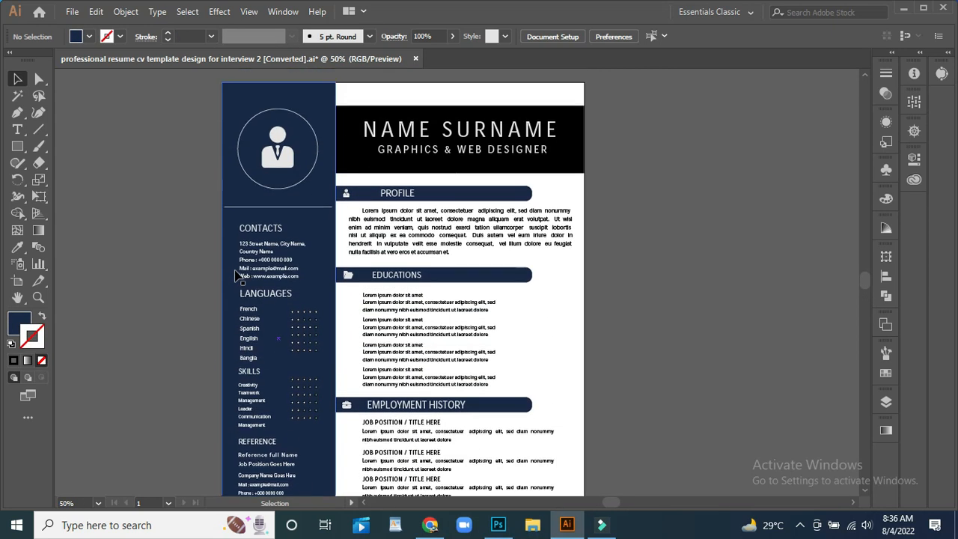
left_click(70, 12)
mouse_move(109, 260)
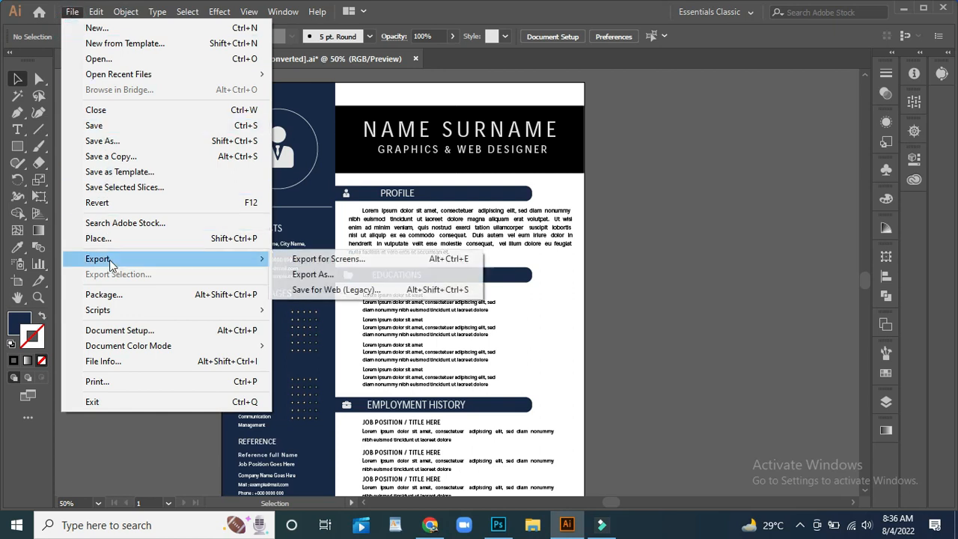
left_click(313, 274)
scroll(419, 172, "down", 1)
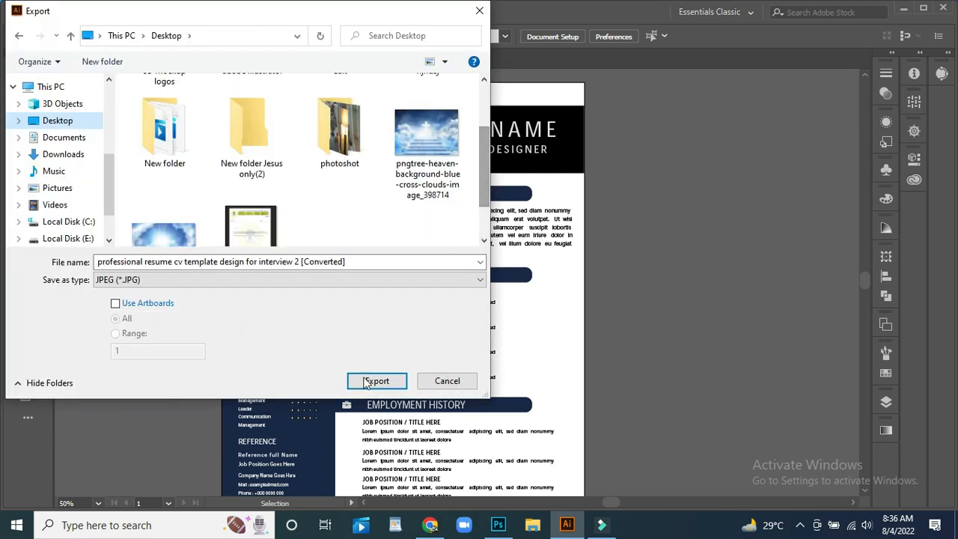
left_click(402, 385)
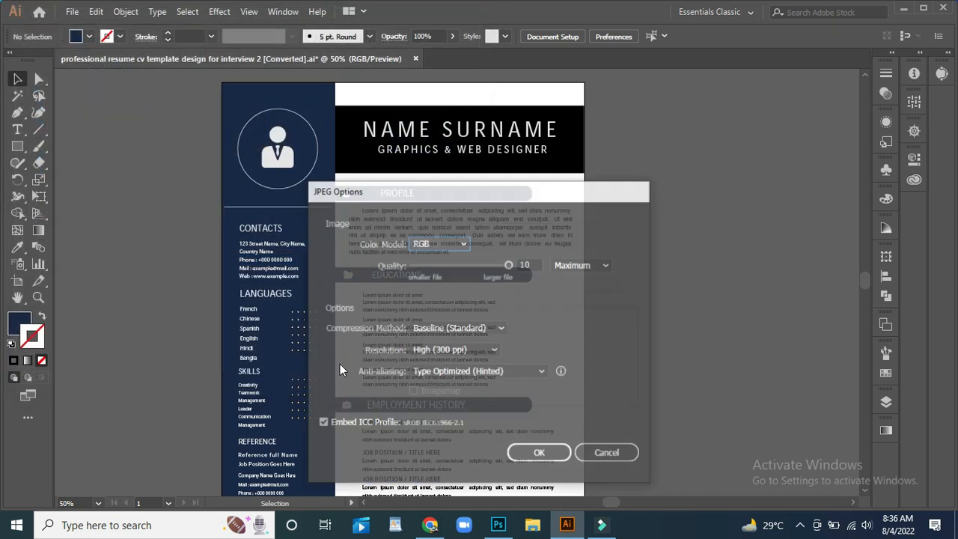
left_click(529, 453)
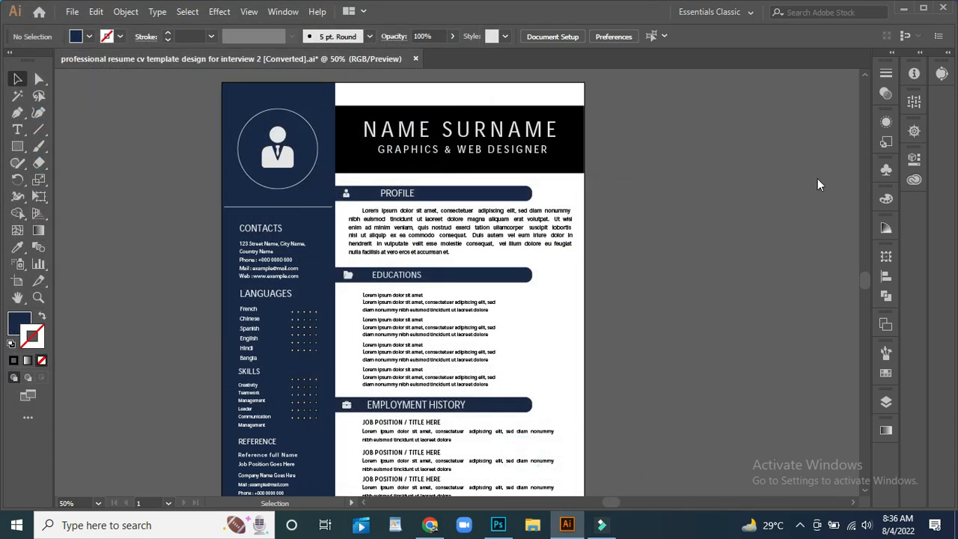
Step: Switch to Photoshop and open the Mockup-1 PSD from the resume cv folder inside 3D mockup logos on the Desktop
scroll(766, 197, "down", 1)
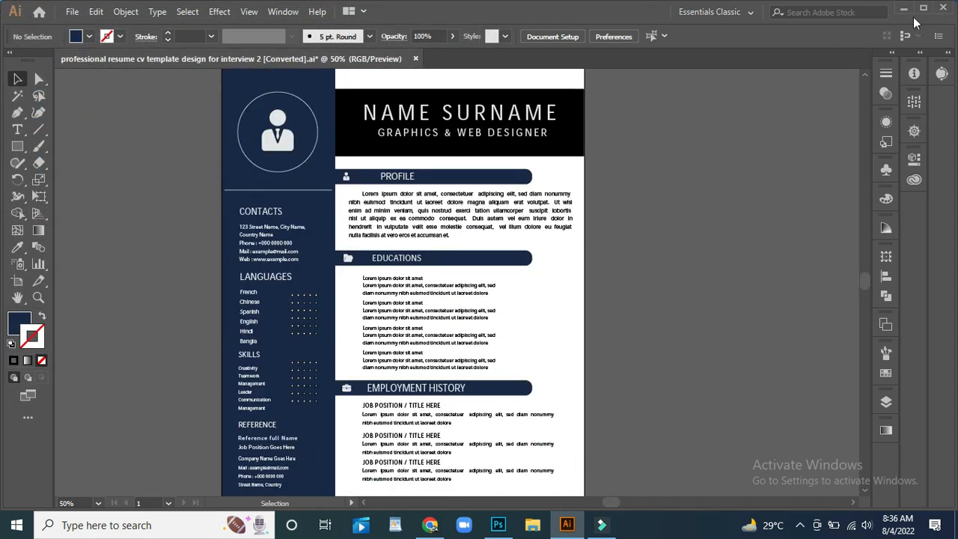
left_click(905, 9)
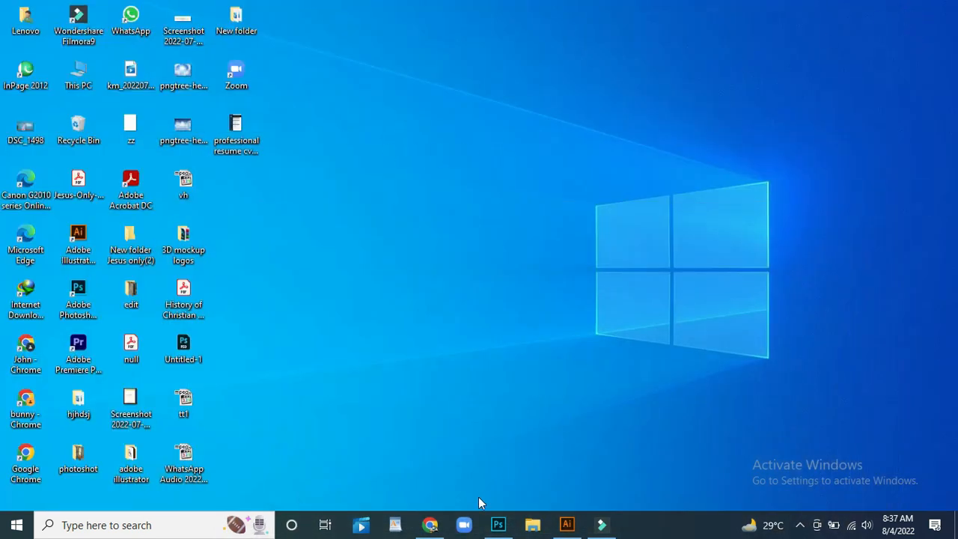
left_click(498, 525)
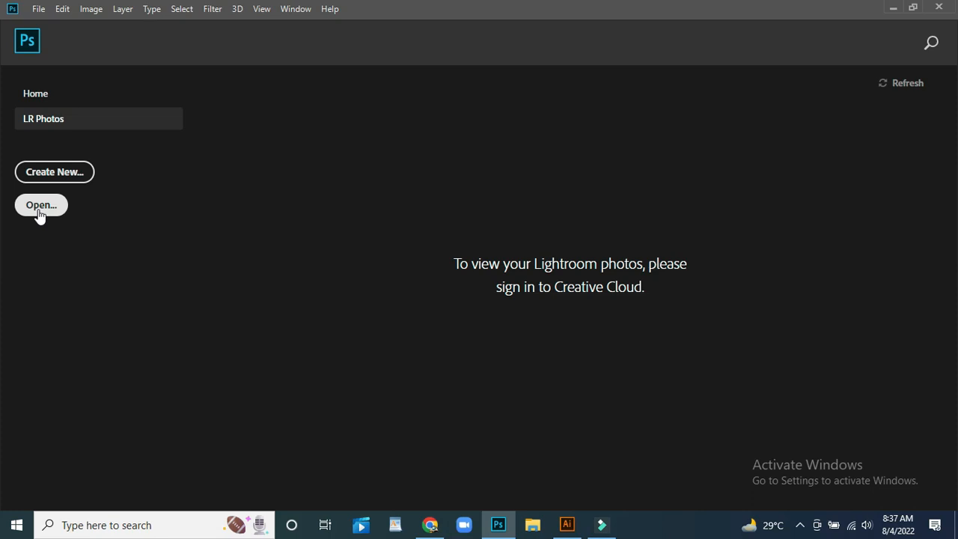
left_click(40, 211)
double_click(144, 151)
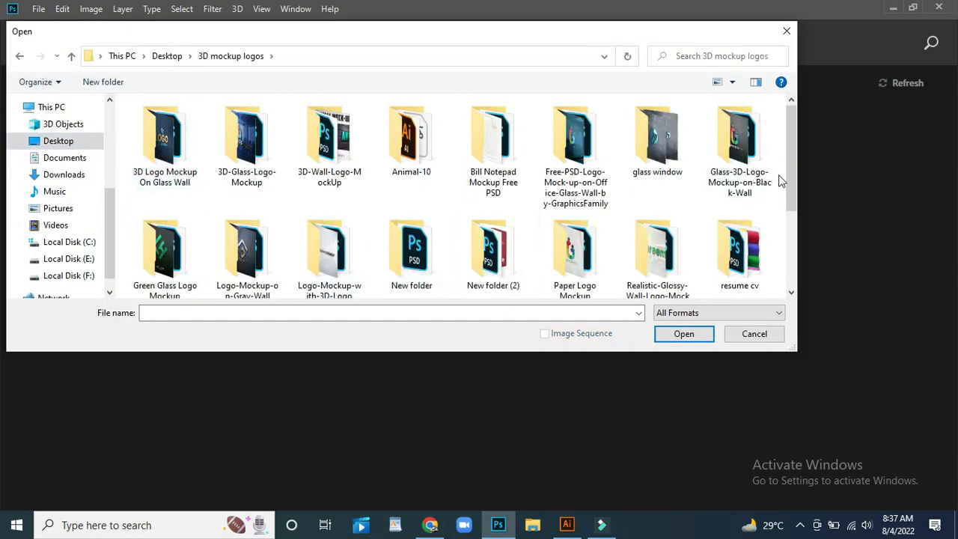
scroll(792, 193, "down", 3)
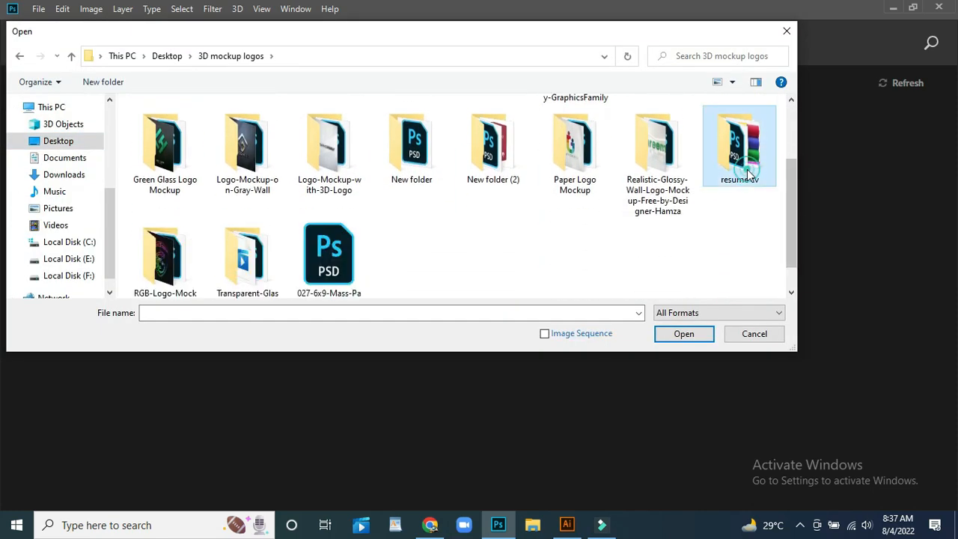
left_click(683, 335)
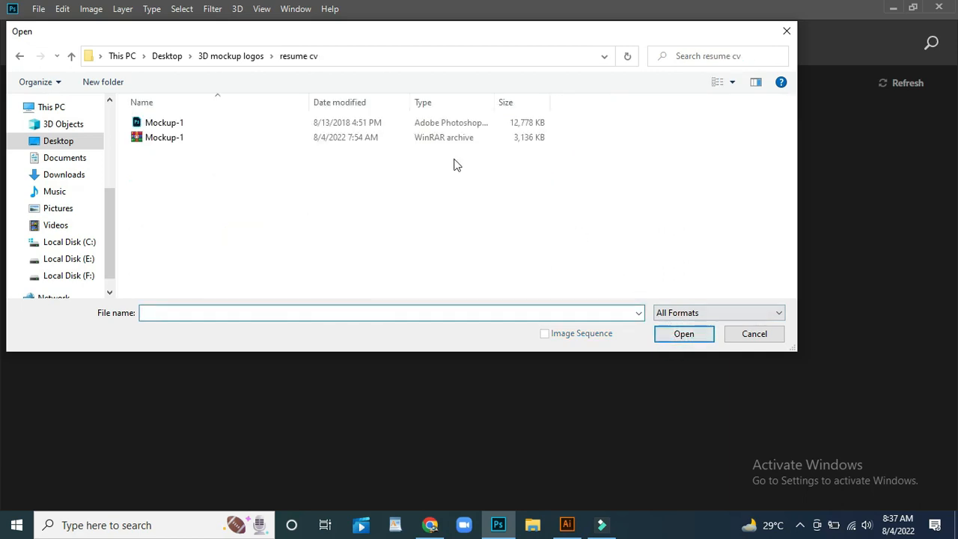
left_click(211, 124)
left_click(688, 335)
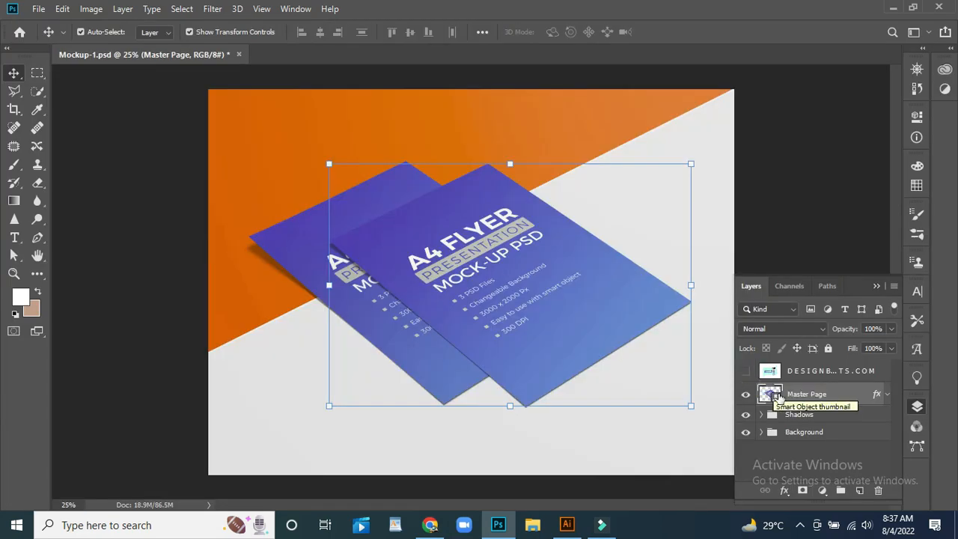
Step: Open the Master Page smart object's contents and the exported resume JPG from the Desktop
double_click(775, 395)
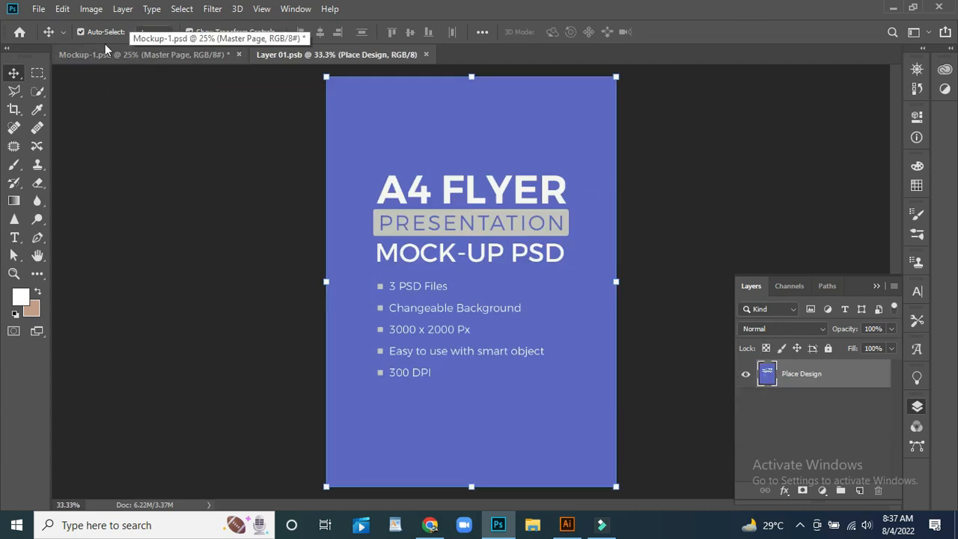
left_click(38, 9)
left_click(44, 22)
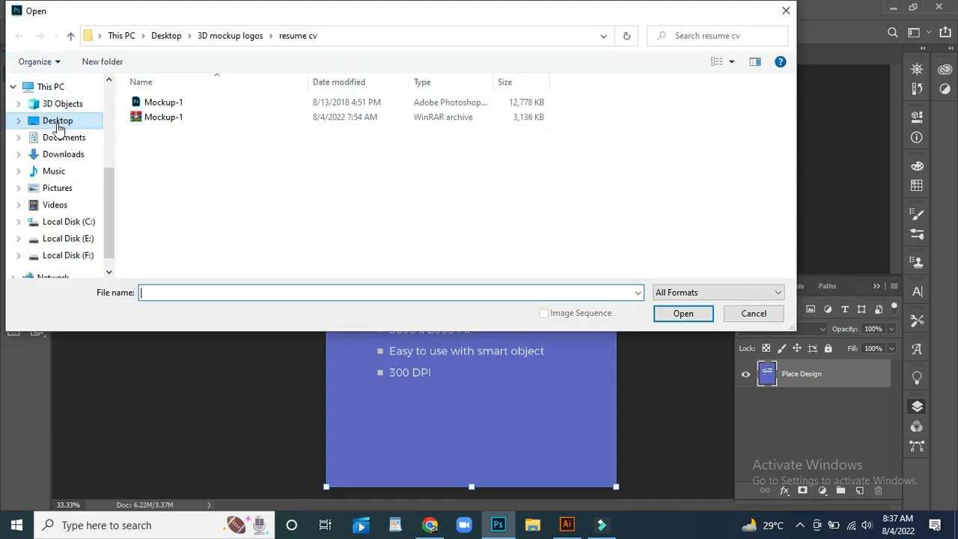
left_click(66, 125)
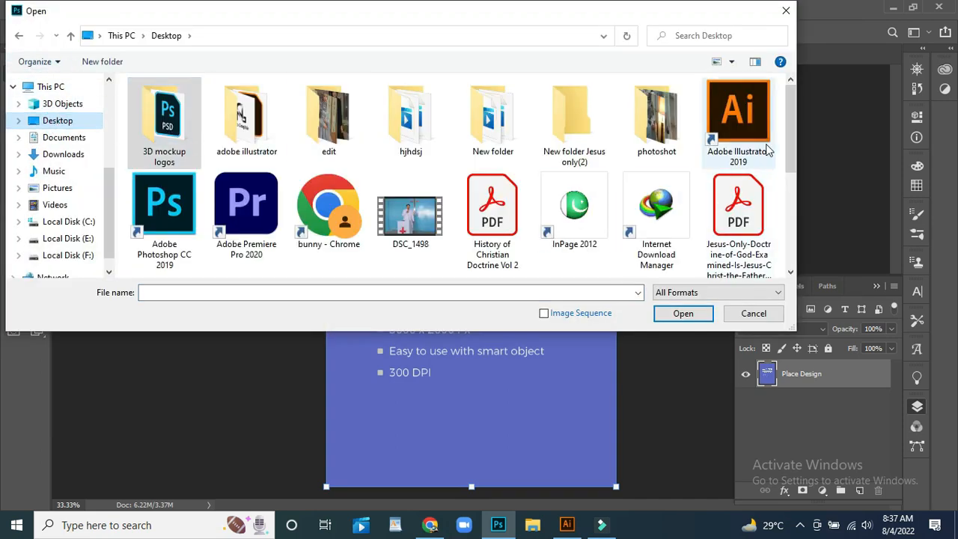
scroll(787, 150, "down", 3)
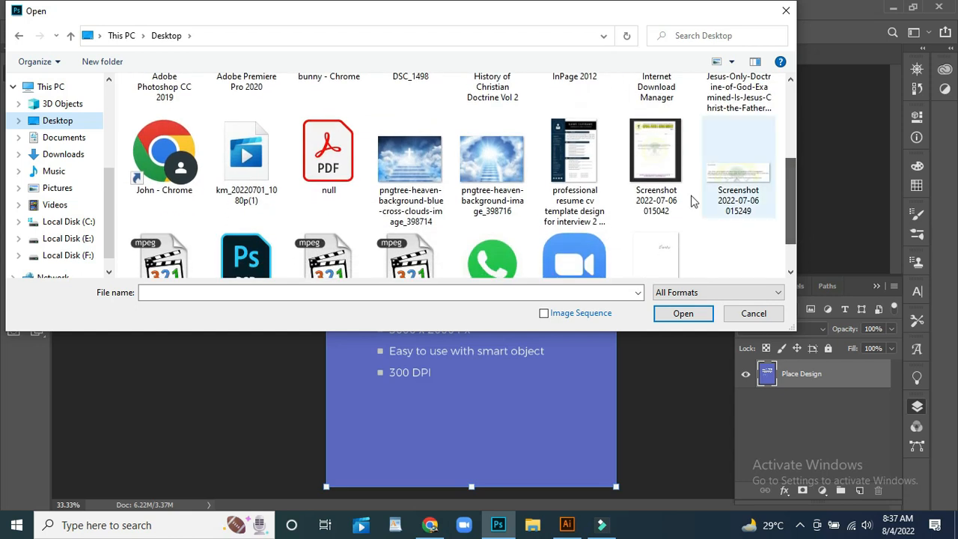
left_click(590, 166)
left_click(695, 314)
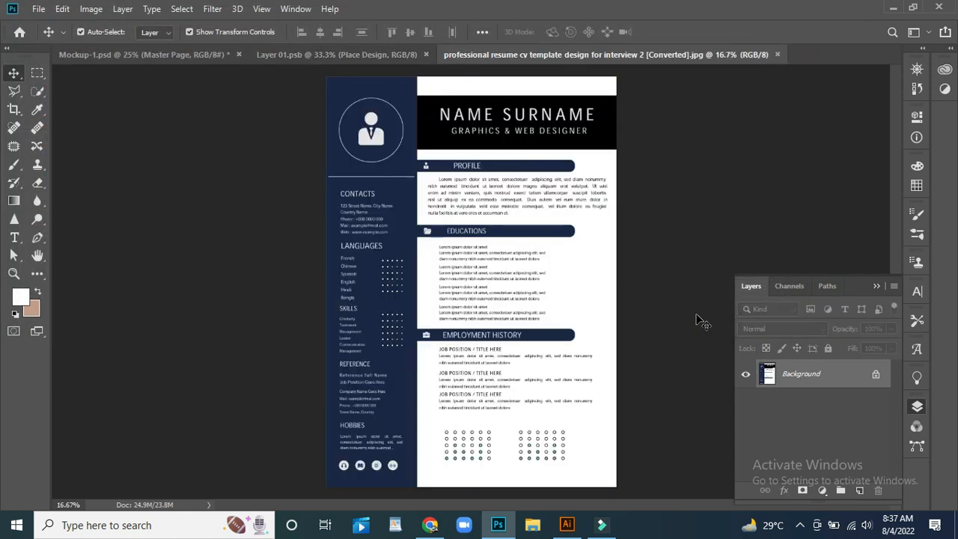
Step: Unlock the resume image's background layer and move the image into the Layer 01.psb document above Place Design
left_click(433, 238)
left_click_drag(462, 313, 401, 60)
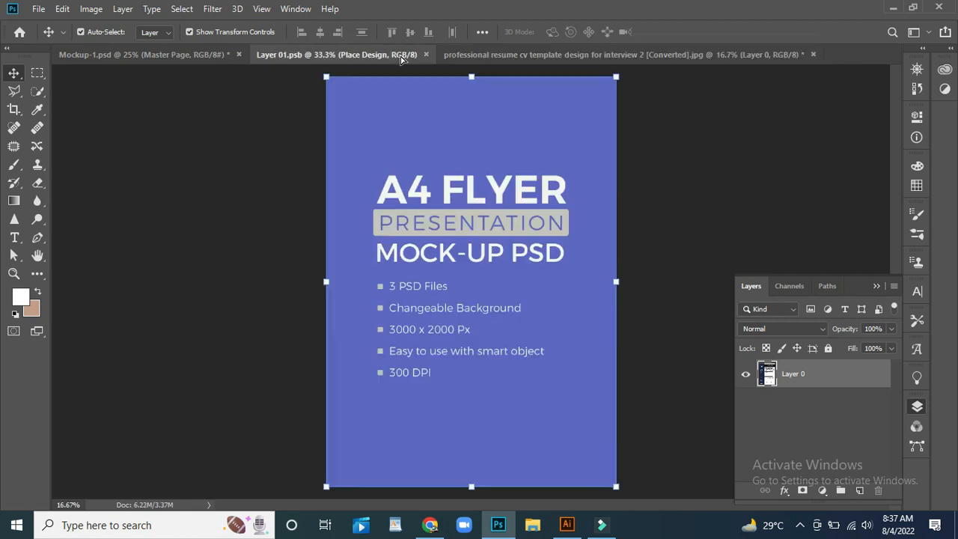
left_click_drag(412, 93, 434, 294)
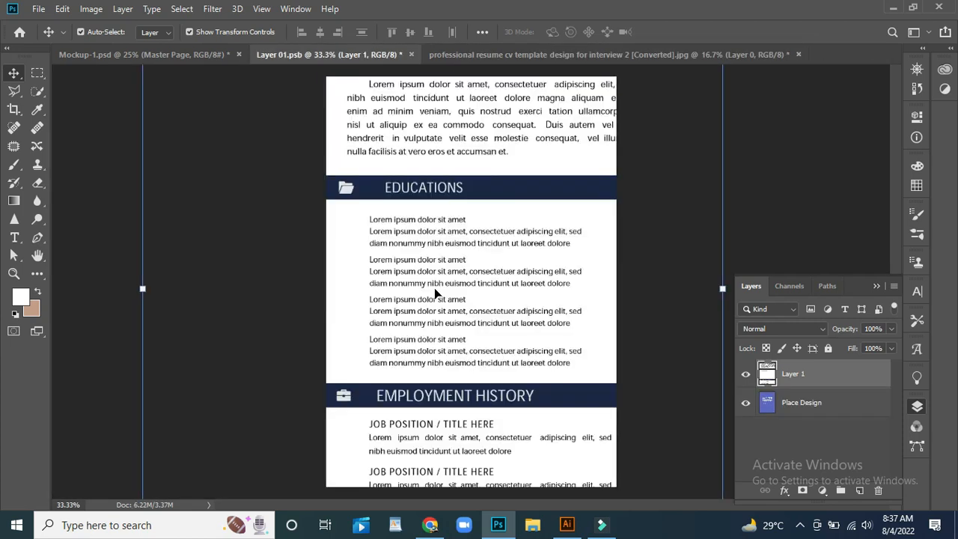
Step: Scale the resume layer down proportionally to about 55.82% and move it over the Layer 01.psb page
key("ctrl+minus")
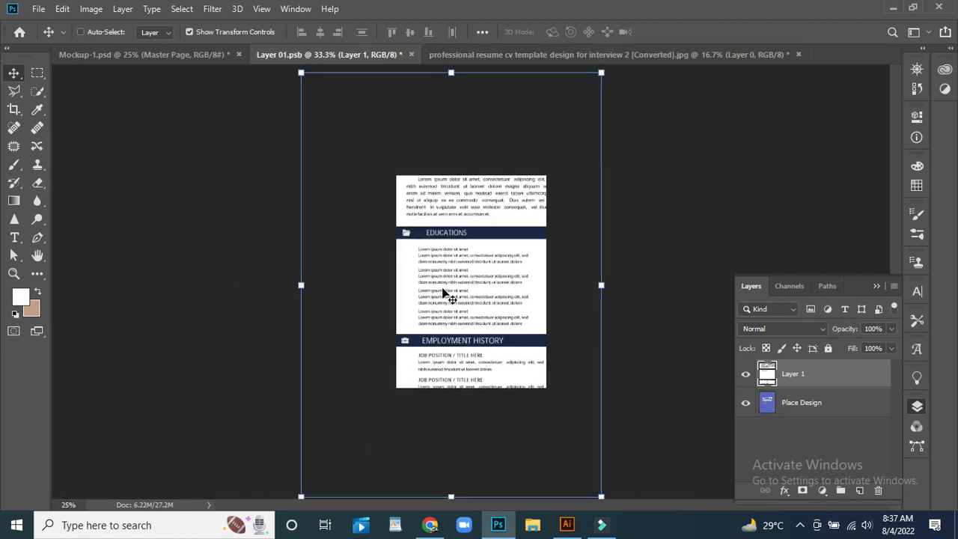
key("ctrl+minus")
key("ctrl+minus")
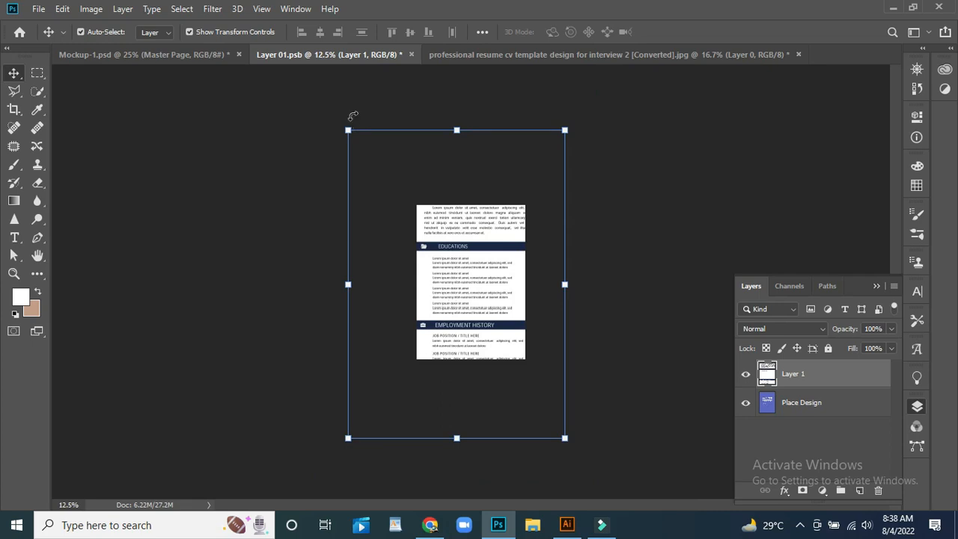
left_click_drag(347, 130, 419, 188)
left_click_drag(458, 268, 476, 271)
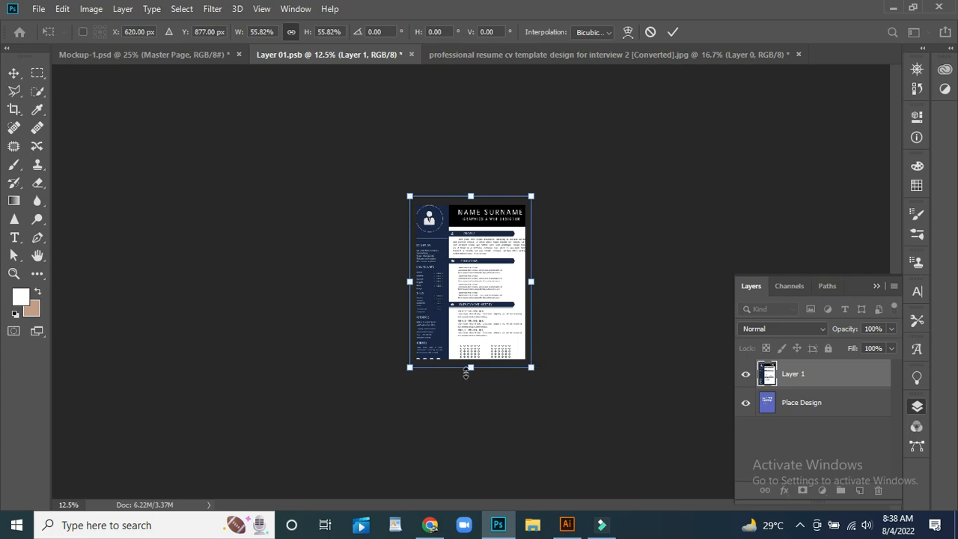
Step: Fit the resume's edges to the page at about 49.98% width and 51.35% height, and hide the Place Design layer
left_click_drag(470, 368, 470, 360)
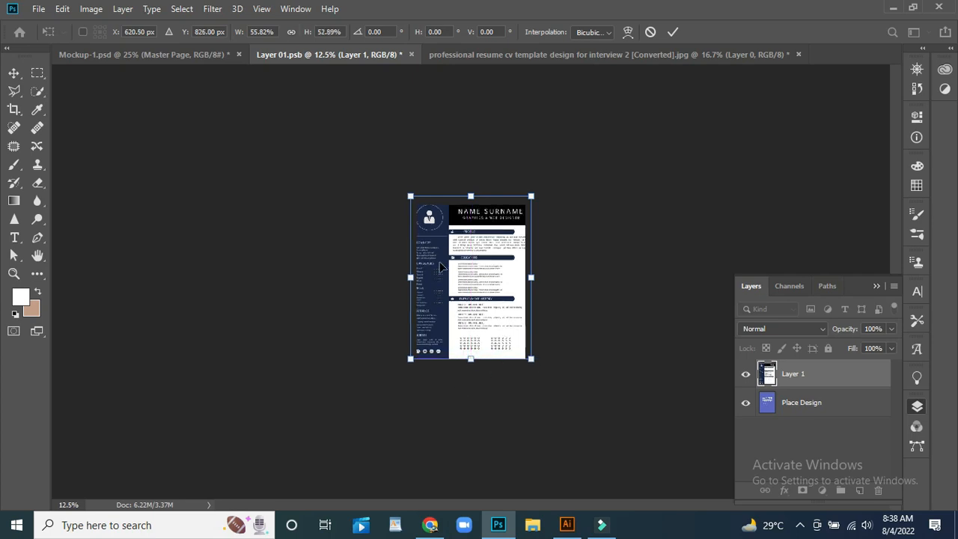
left_click_drag(410, 276, 417, 276)
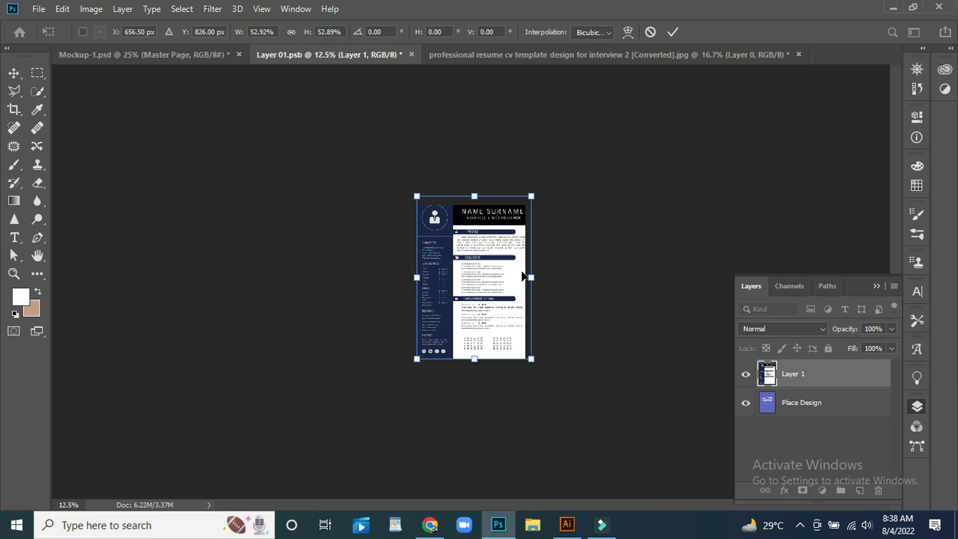
left_click_drag(529, 277, 525, 275)
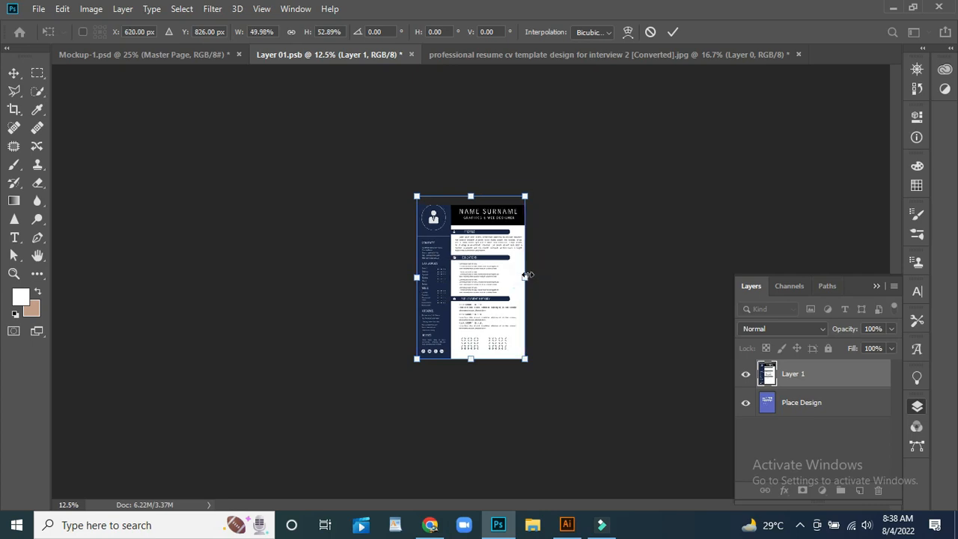
key("ctrl+plus")
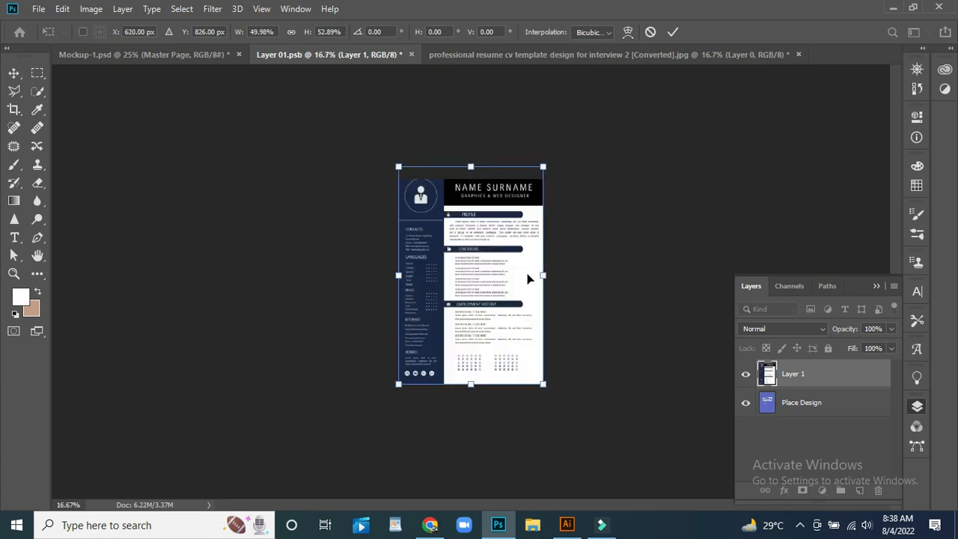
key("ctrl+plus")
left_click_drag(471, 110, 472, 119)
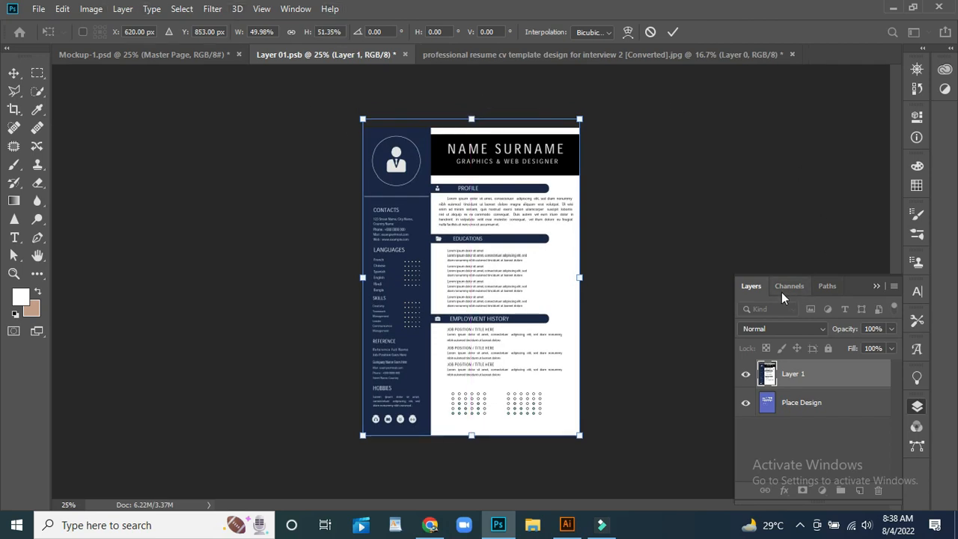
left_click(746, 406)
key("Return")
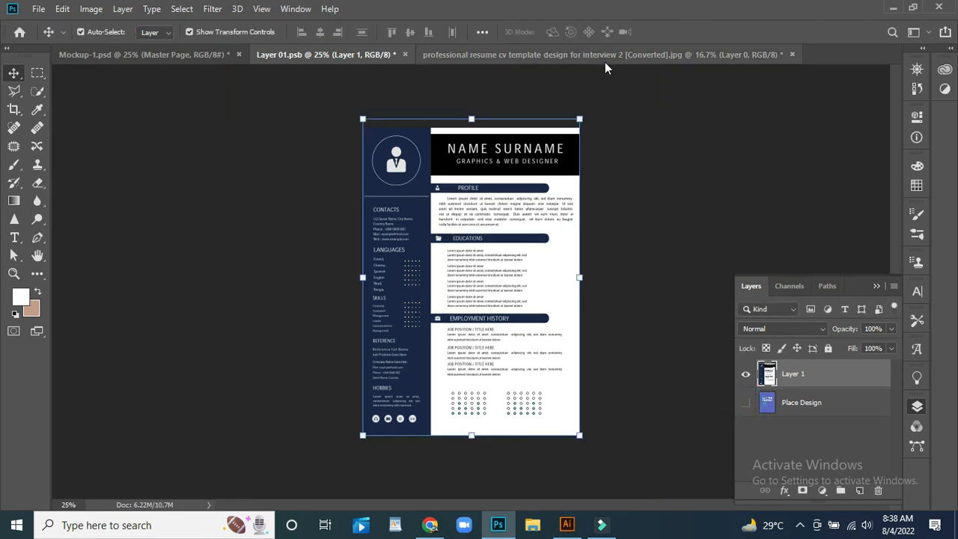
Step: Close Layer 01.psb with its changes saved and return to the Mockup-1.psd document
left_click(405, 55)
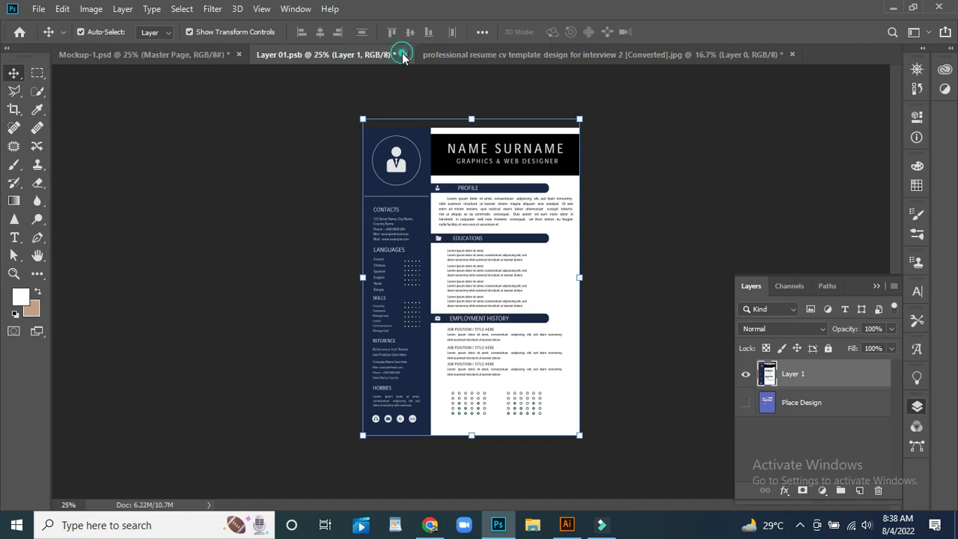
left_click(408, 203)
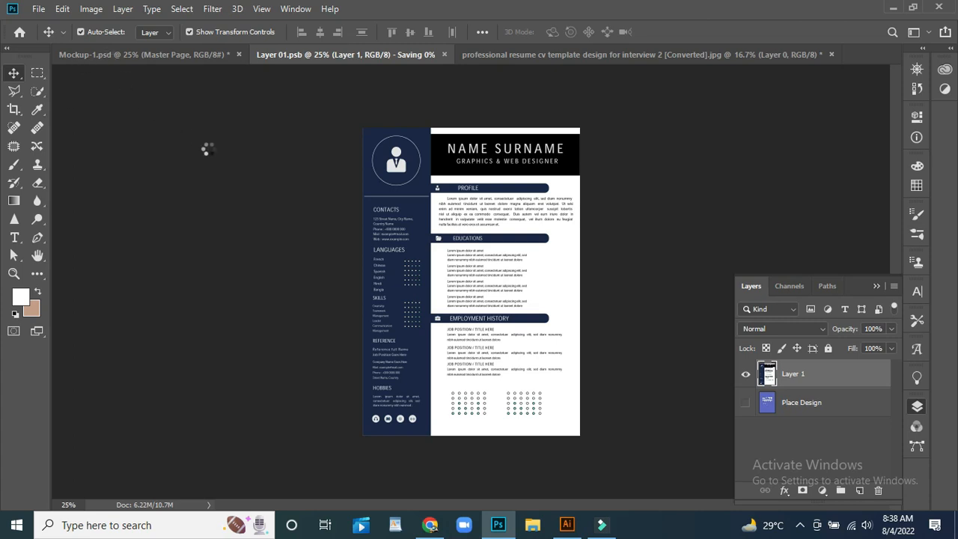
left_click(158, 58)
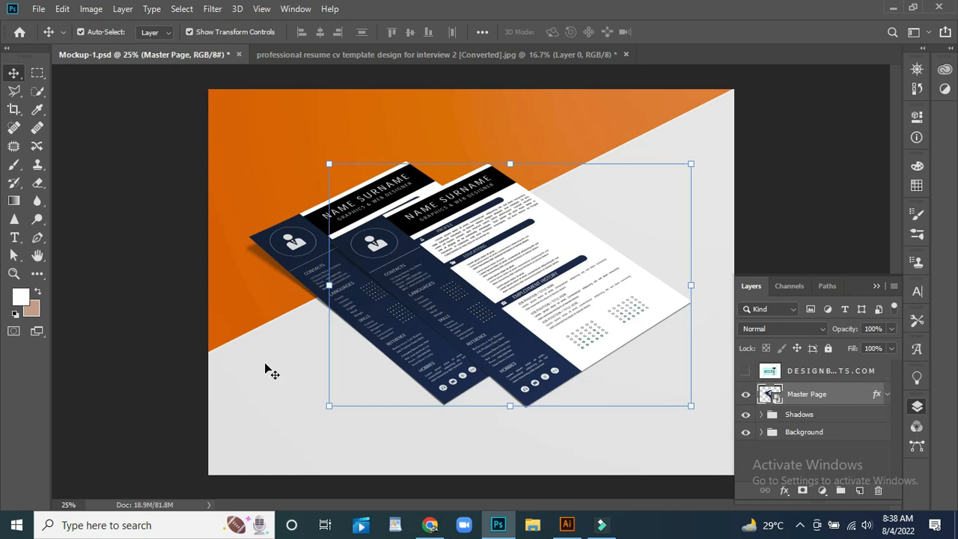
Step: Examine the resume artwork on the mockup's pages up close and in the full view
left_click(262, 368)
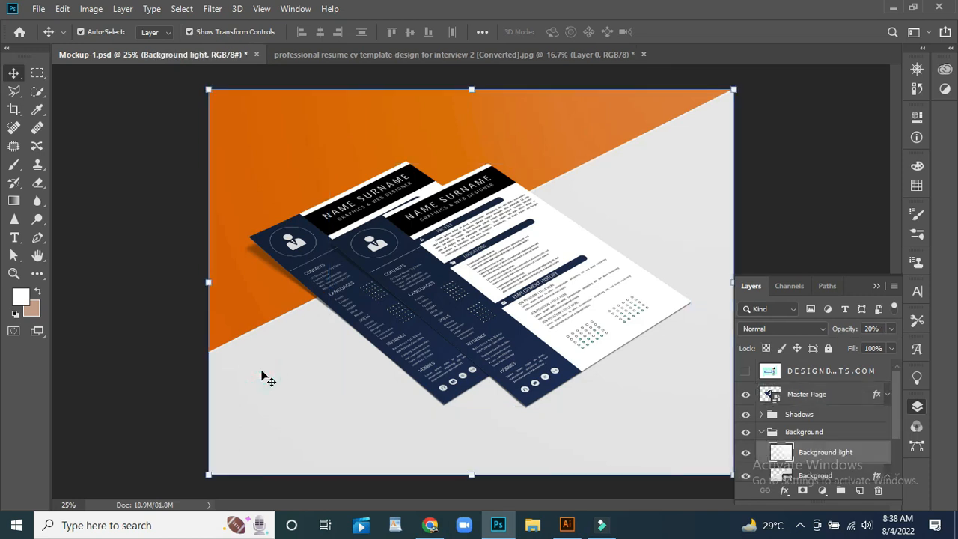
key("ctrl+plus")
key("ctrl+plus")
key("ctrl+plus")
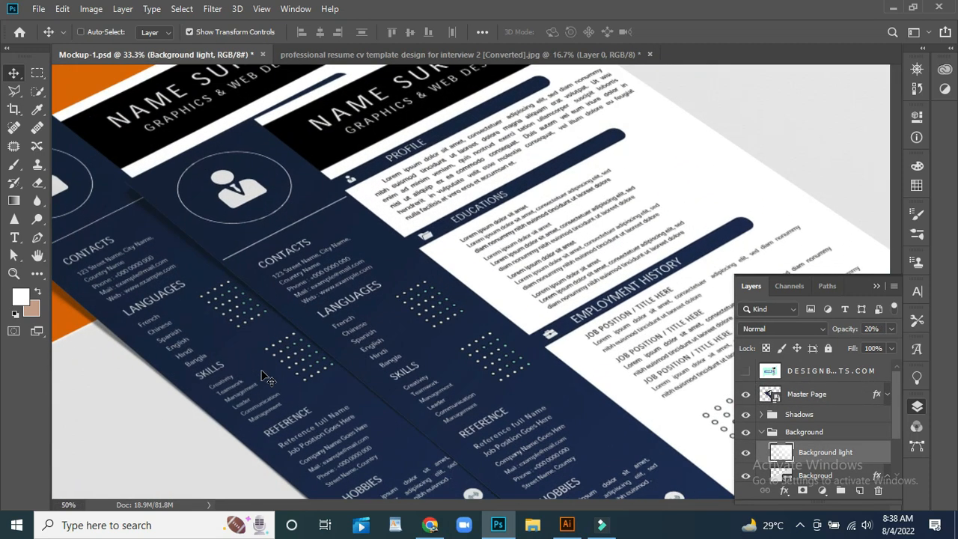
key("ctrl+0")
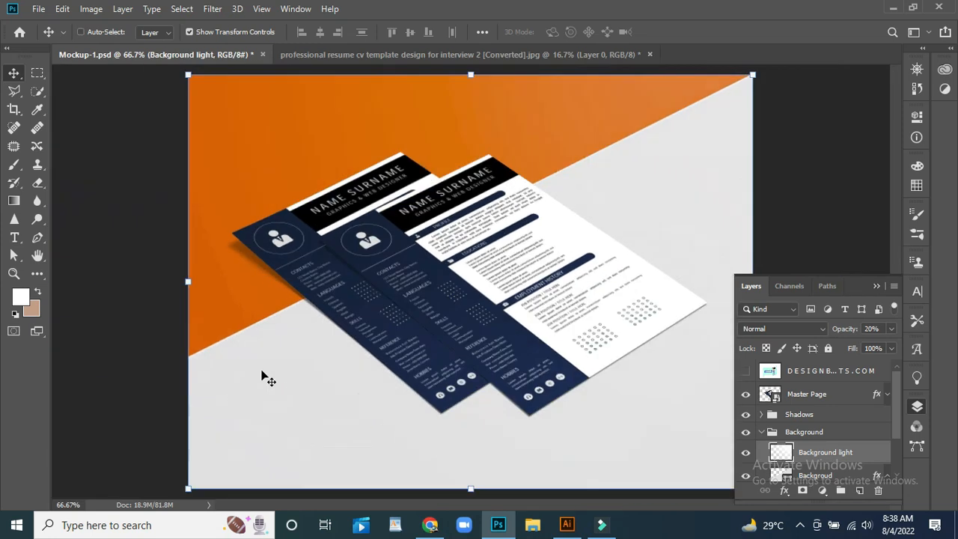